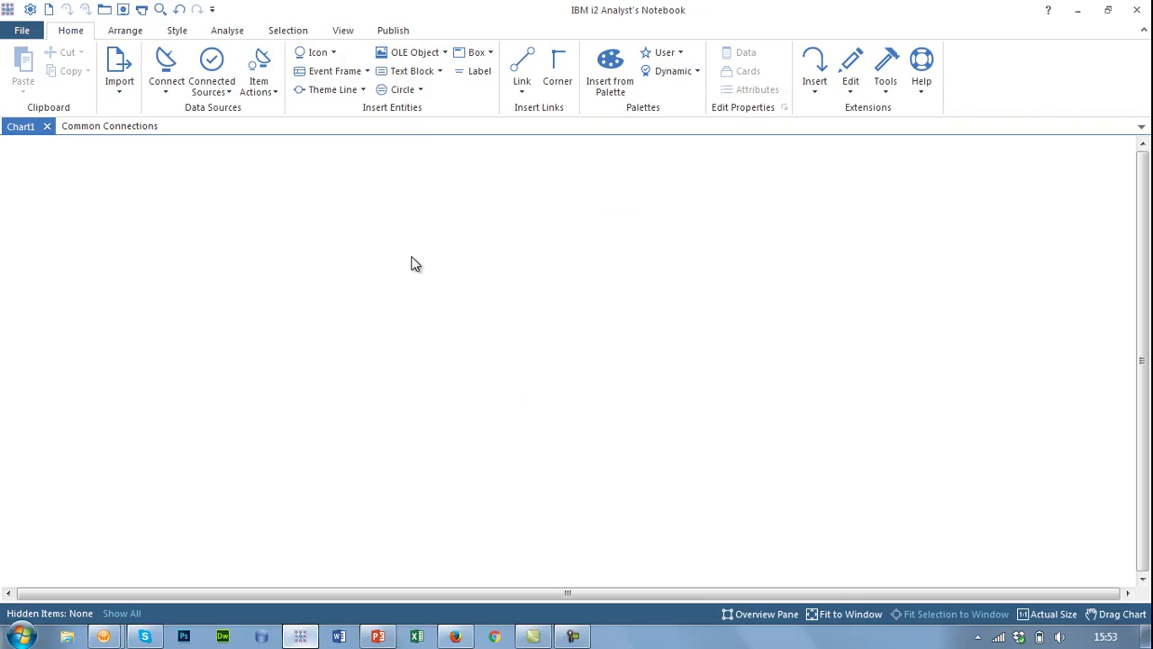
- Open the Connect button's dropdown on the Home tab to list the data-source options
left_click(169, 93)
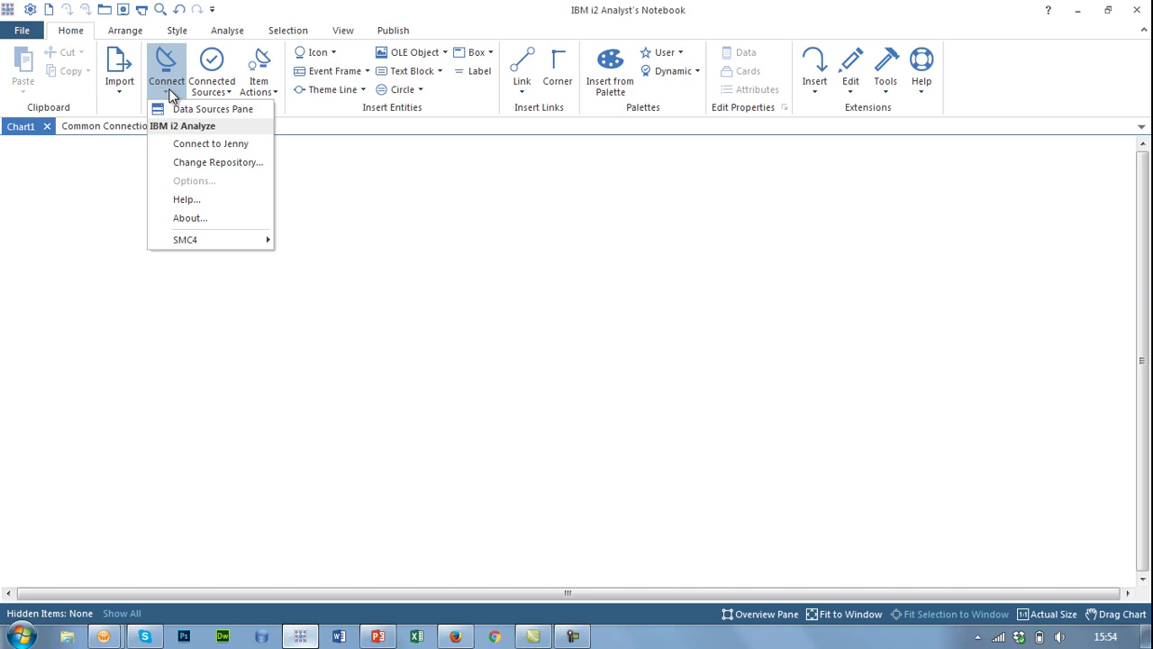
- Open the SMC4 Post Search window from Connect > SMC4 > Search
mouse_move(228, 243)
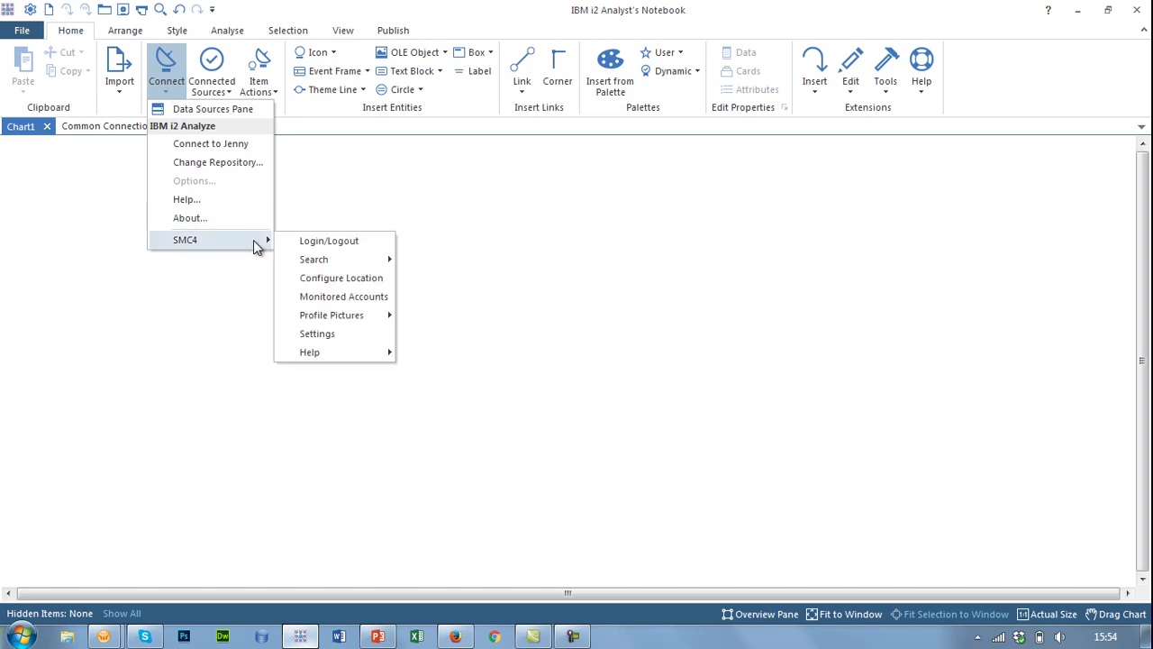
mouse_move(336, 254)
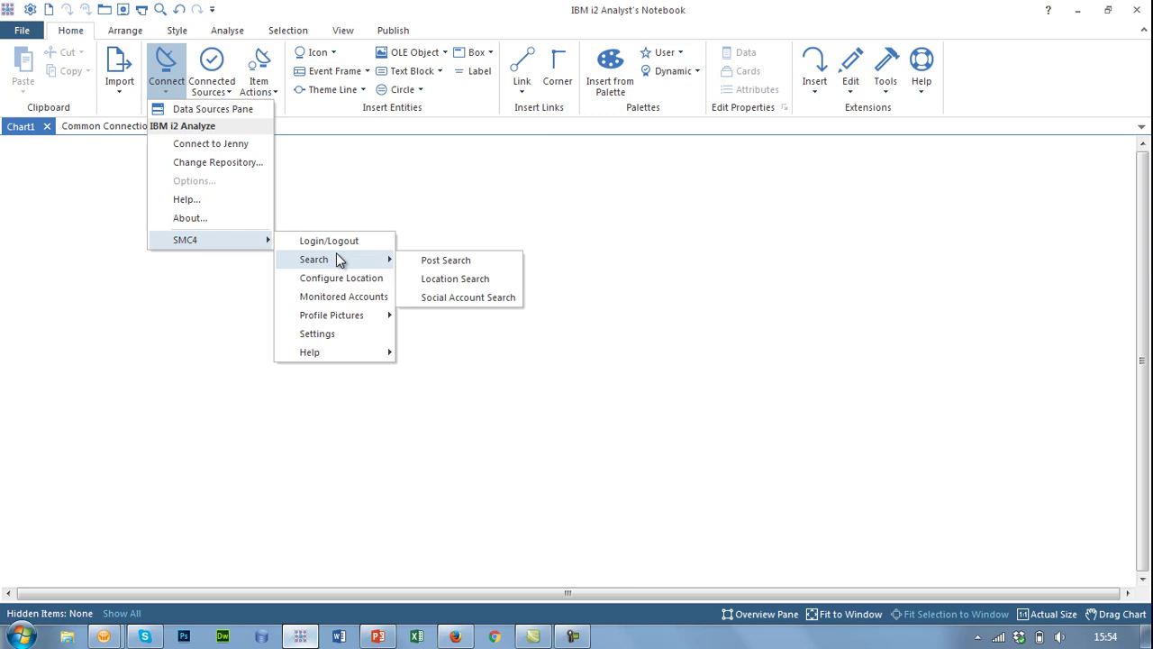
left_click(438, 263)
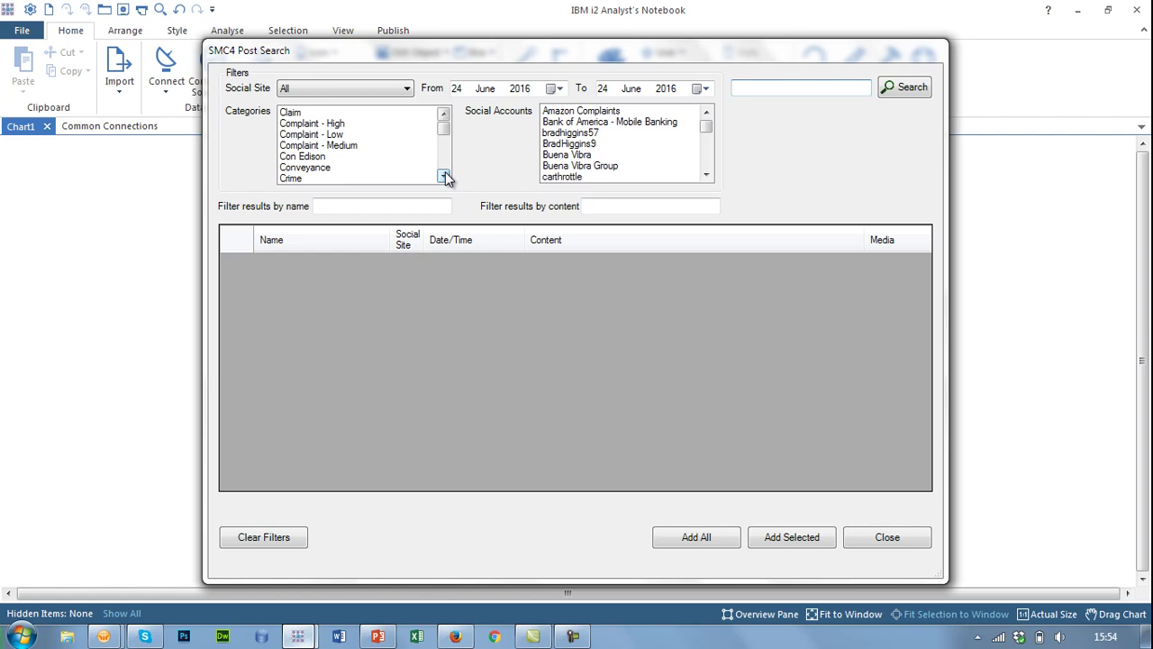
- Search Hampshire Police posts with From and To dates both set to 20 June 2016
left_click(445, 175)
left_click(444, 176)
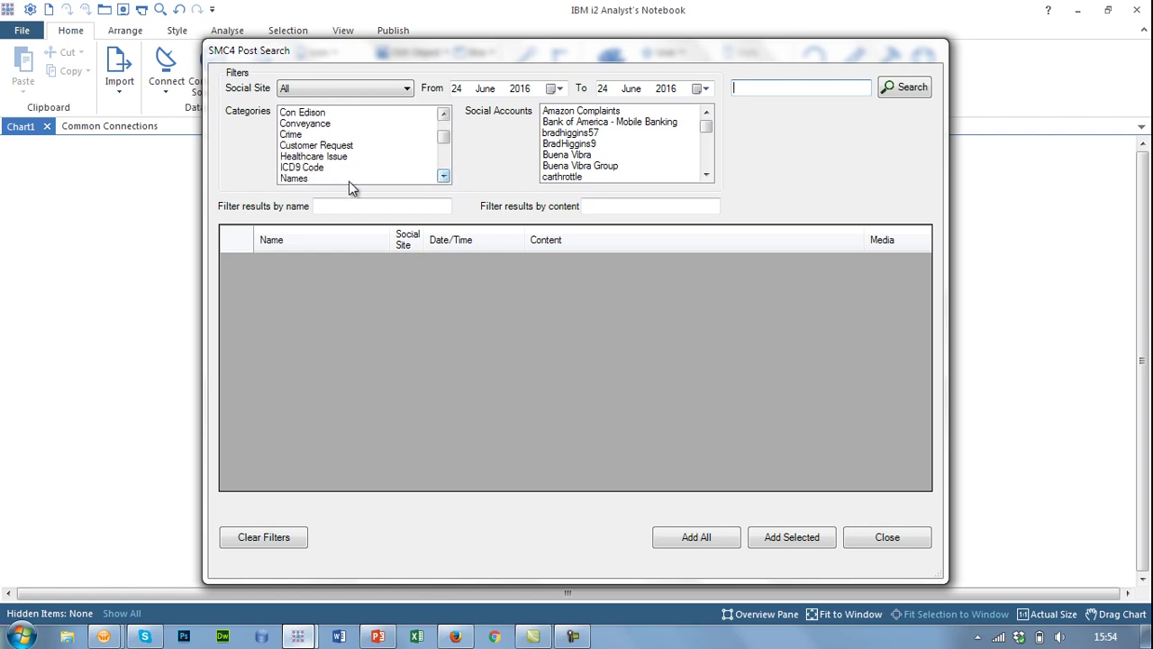
left_click(554, 89)
left_click(466, 183)
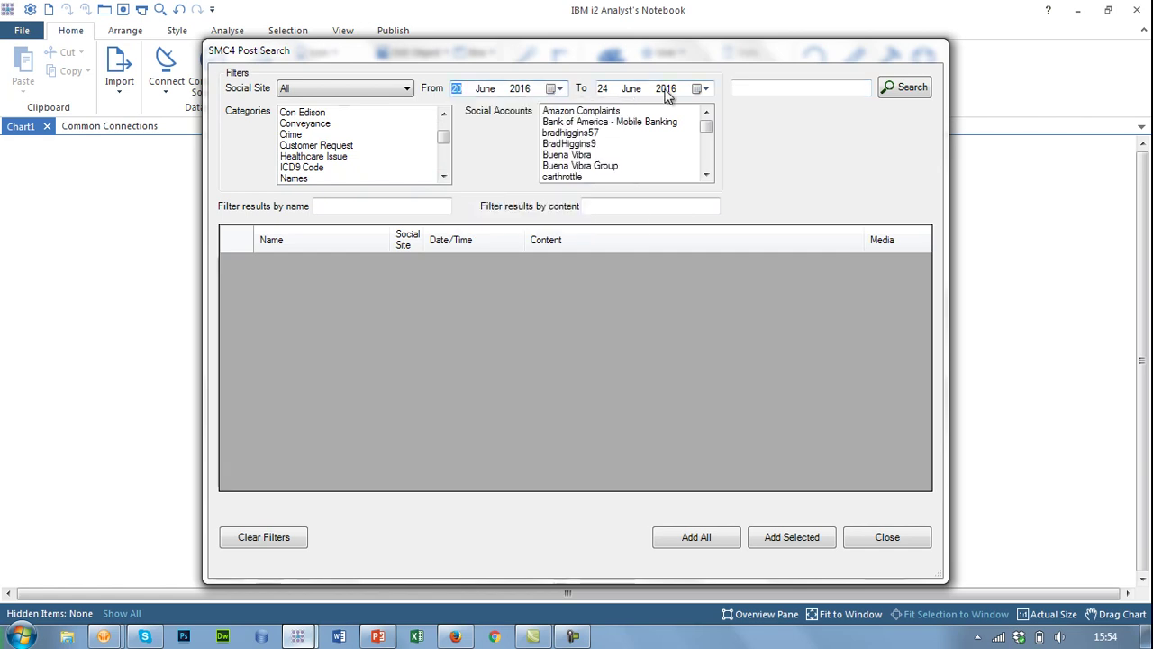
left_click(701, 88)
left_click(609, 182)
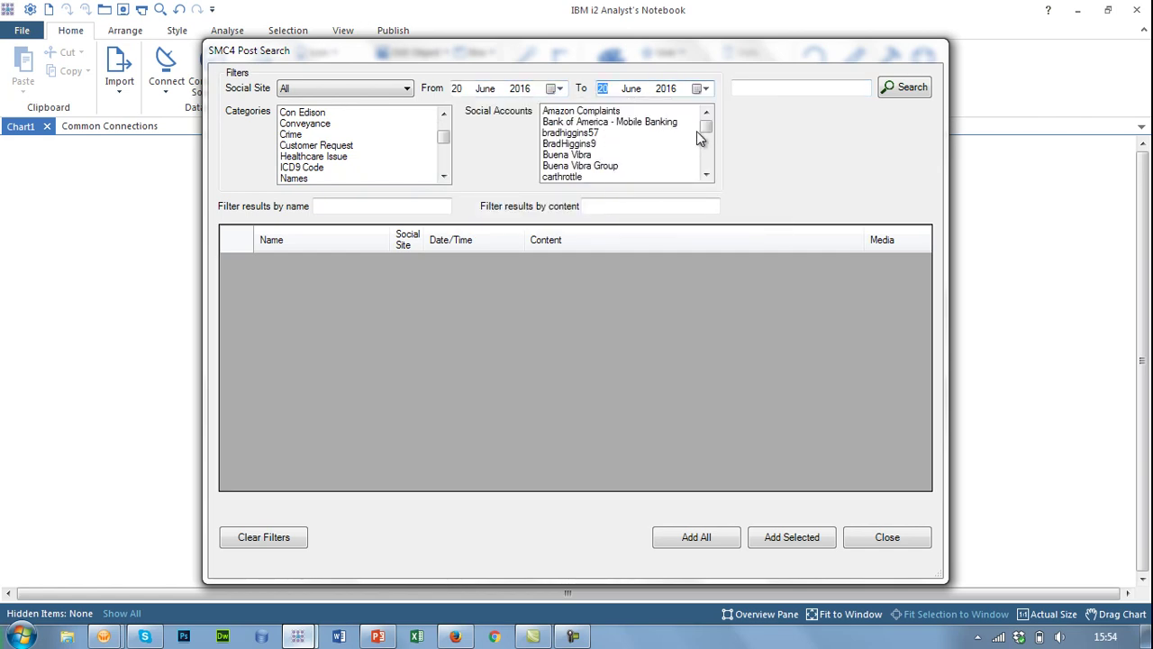
scroll(708, 131, "down", 5)
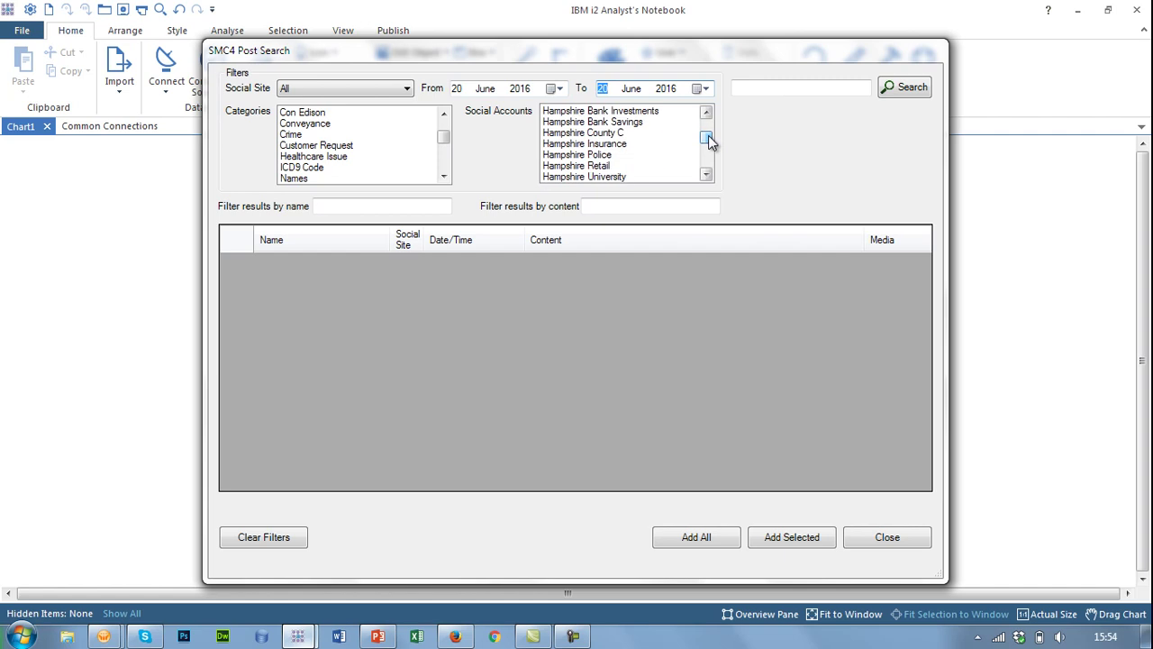
left_click(653, 155)
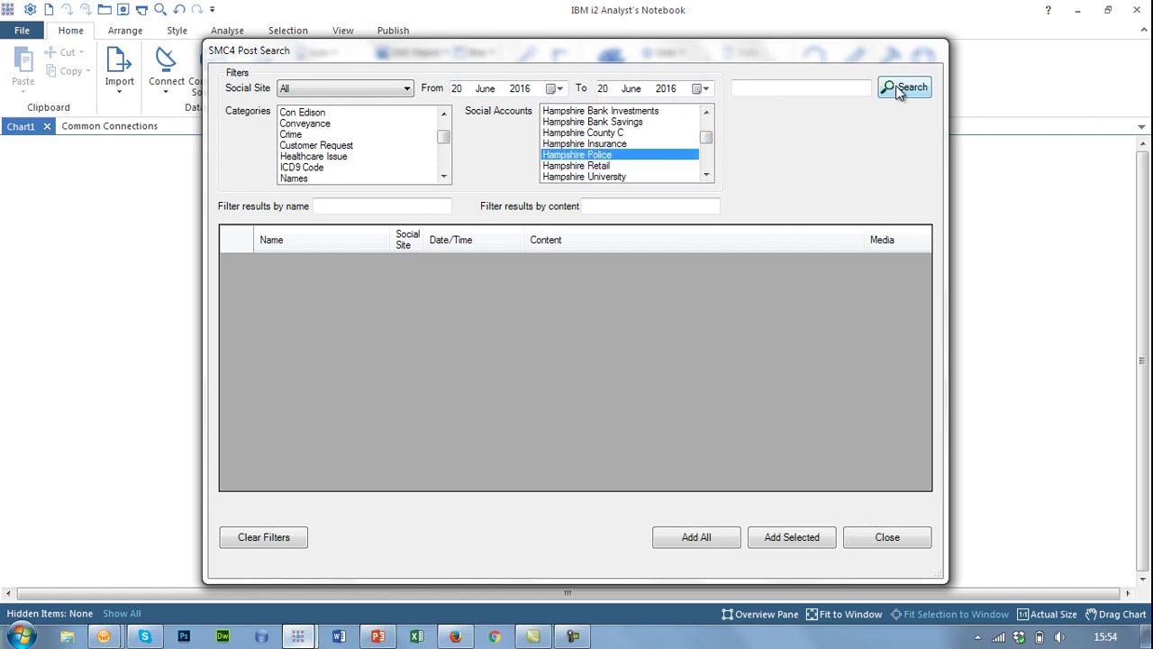
left_click(898, 90)
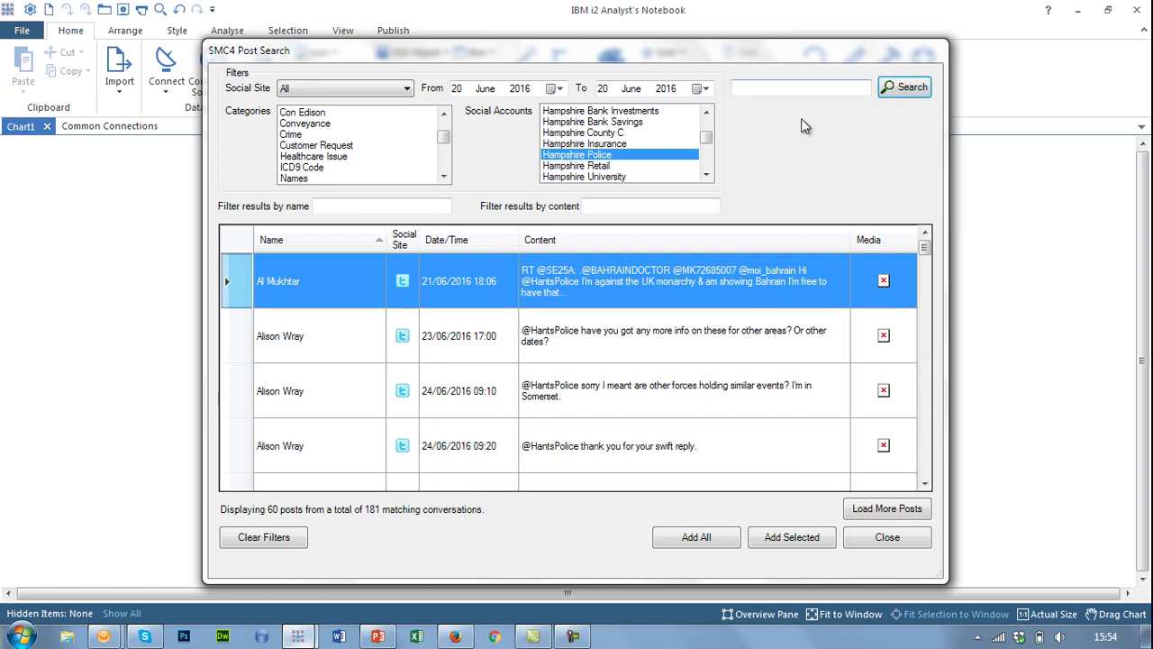
- Filter results by 'hamp', check the 20/06 post's account details, and add that post to the chart
left_click(366, 206)
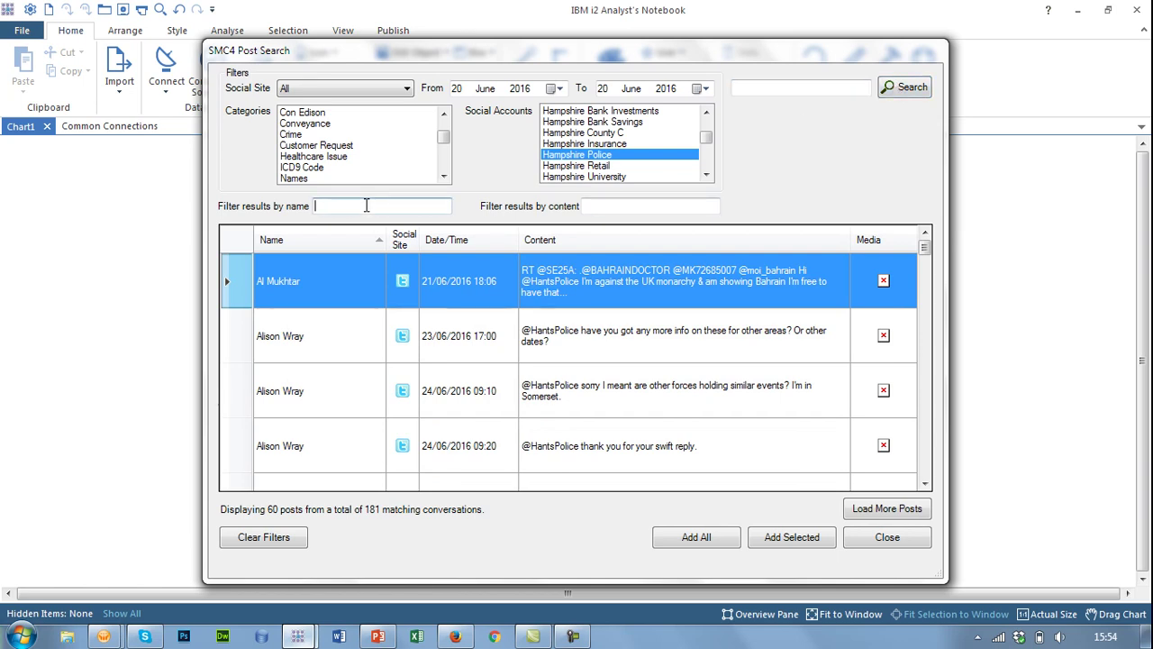
type("hamp")
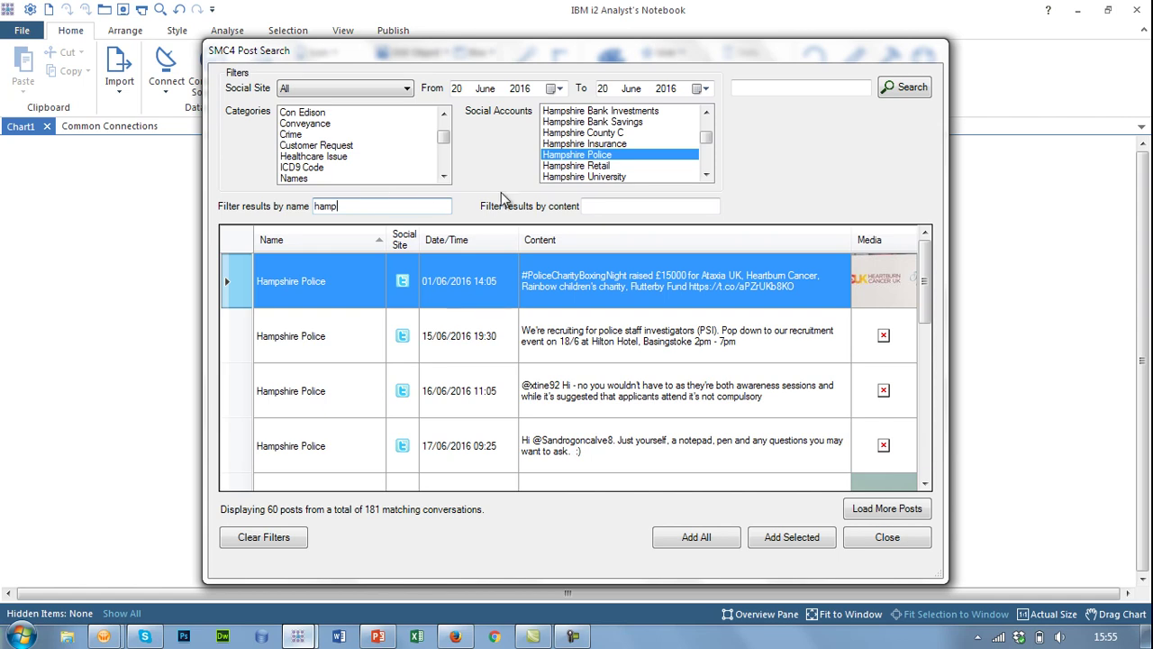
left_click(628, 203)
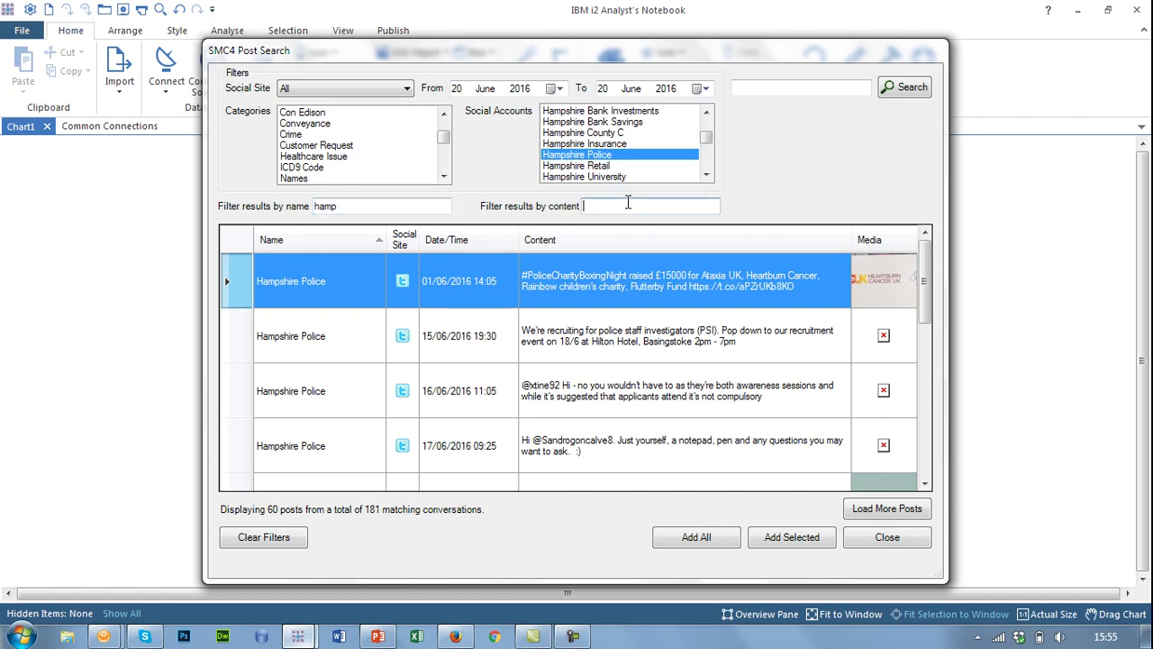
scroll(914, 276, "down", 1)
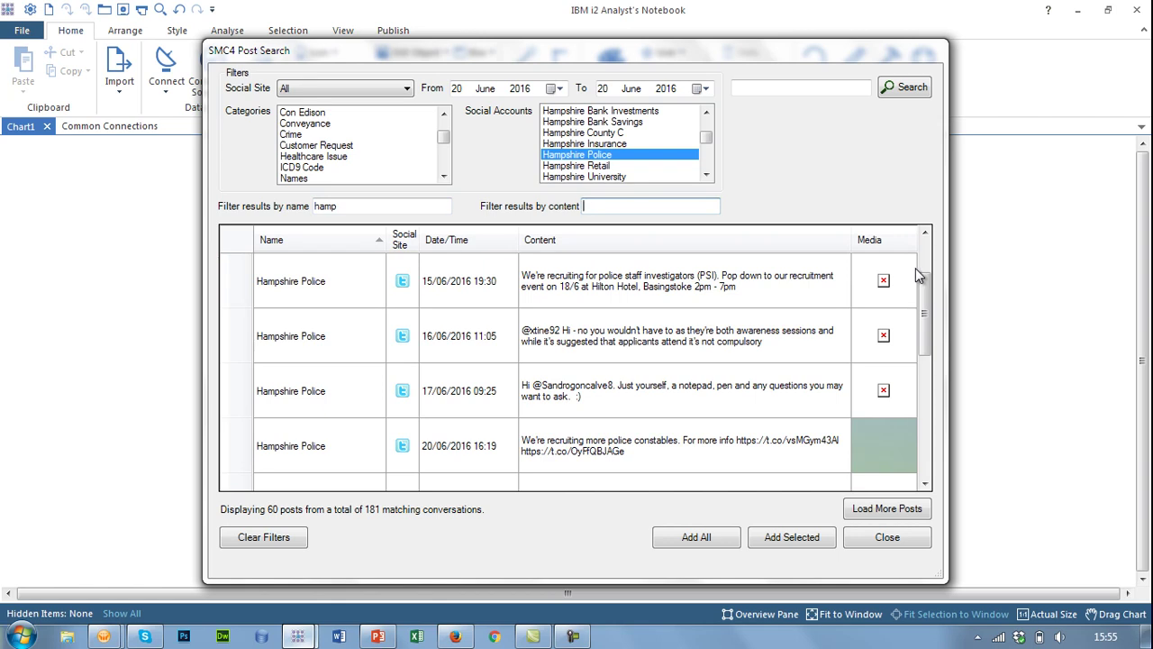
left_click(403, 447)
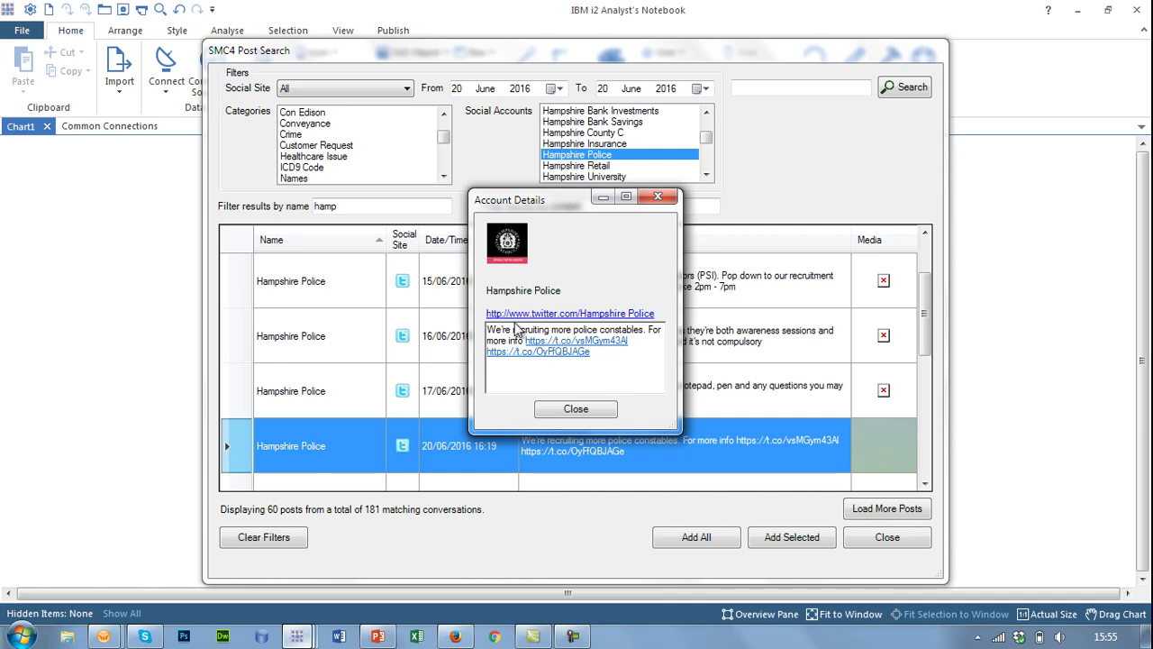
left_click(577, 409)
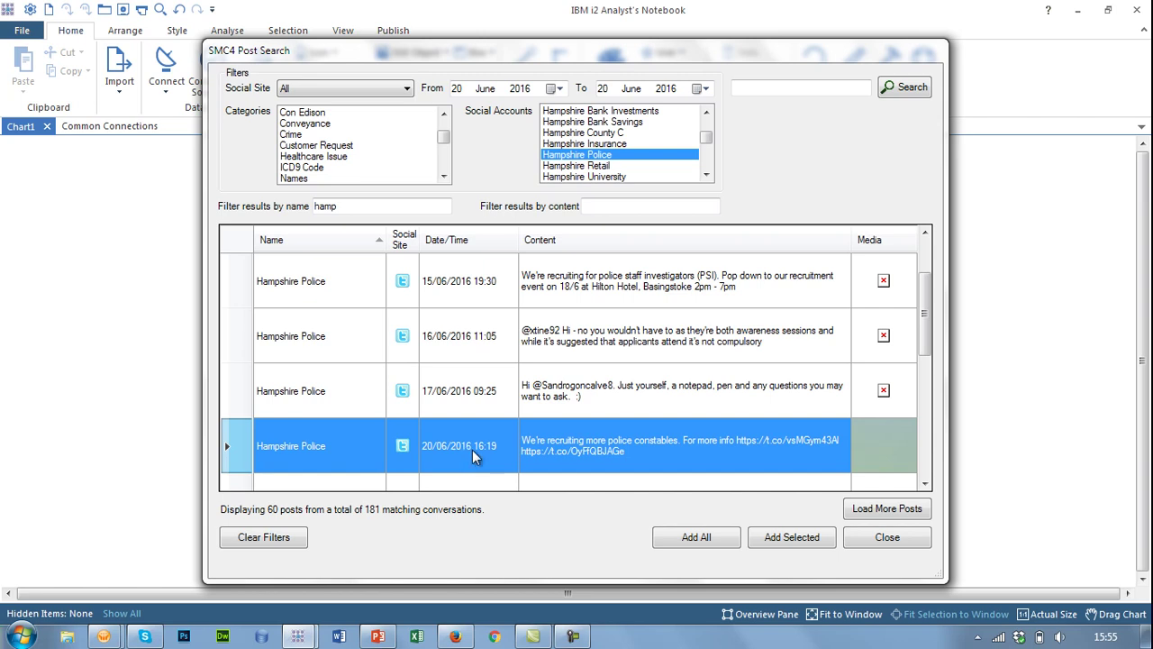
left_click(777, 539)
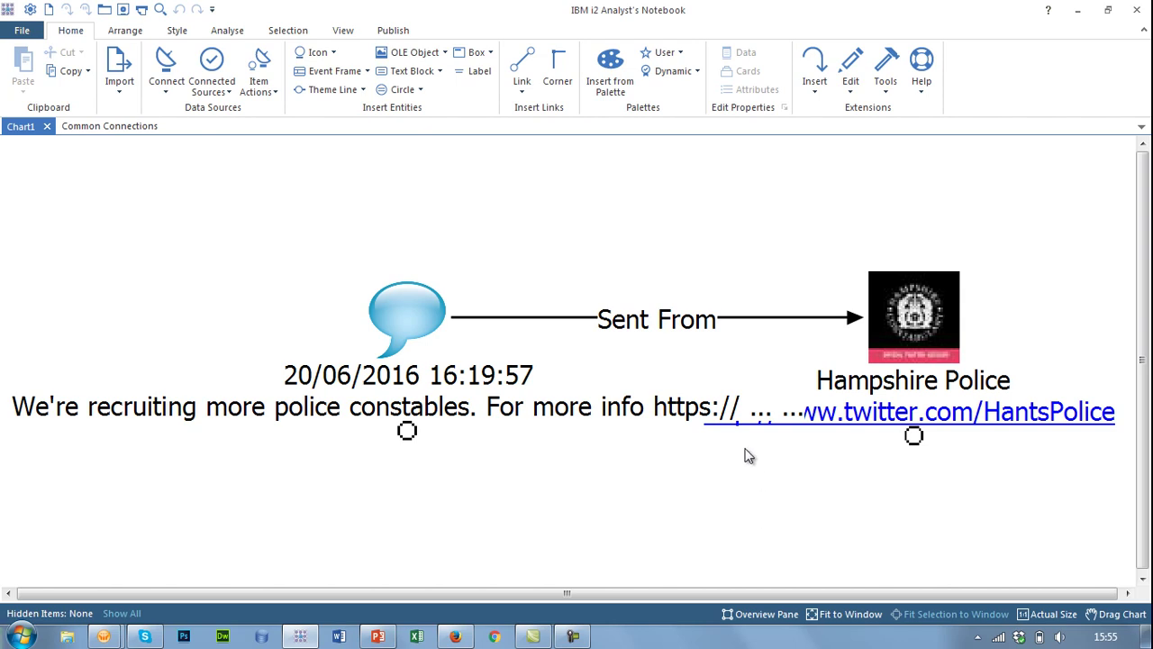
scroll(742, 448, "down", 2)
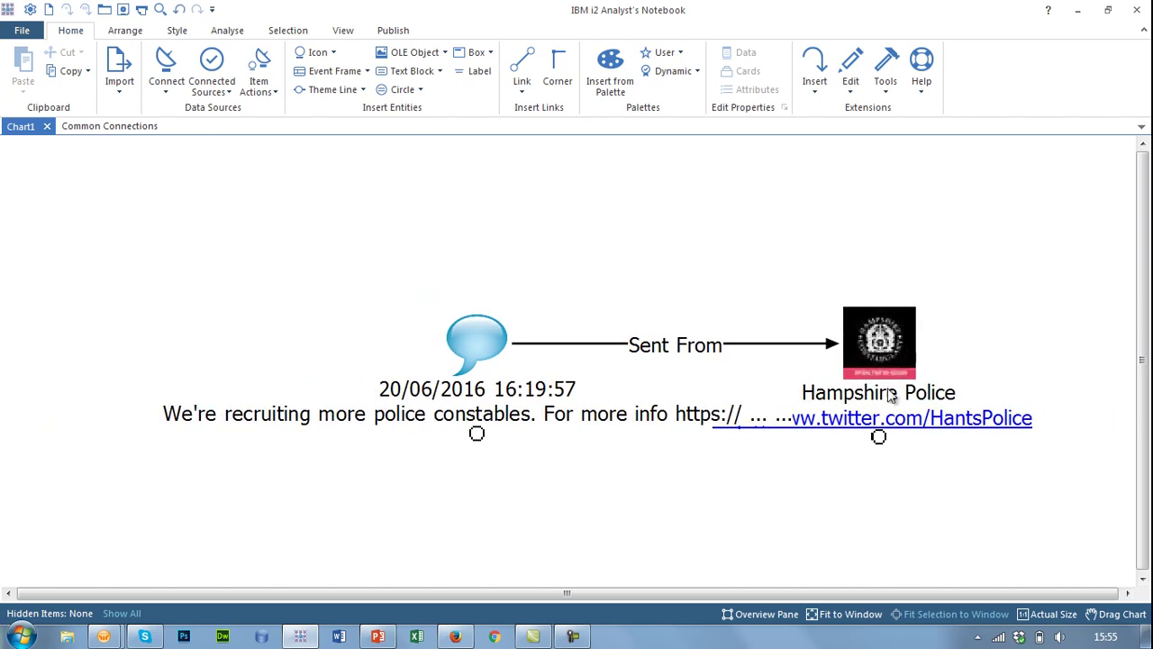
left_click(881, 337)
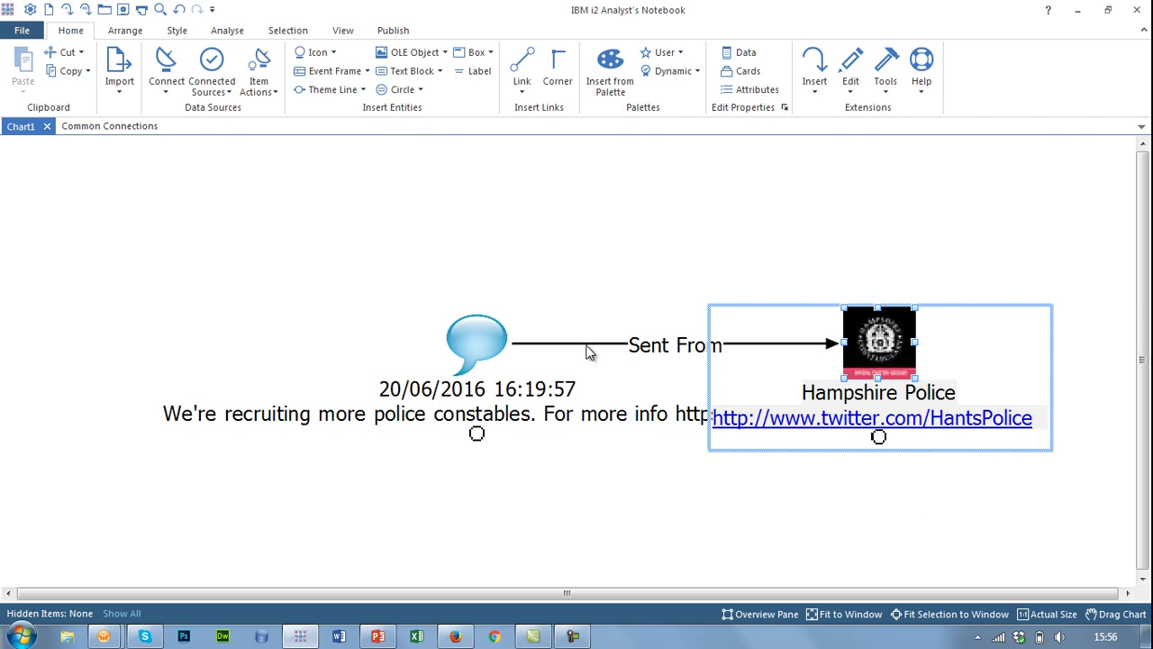
left_click(481, 351)
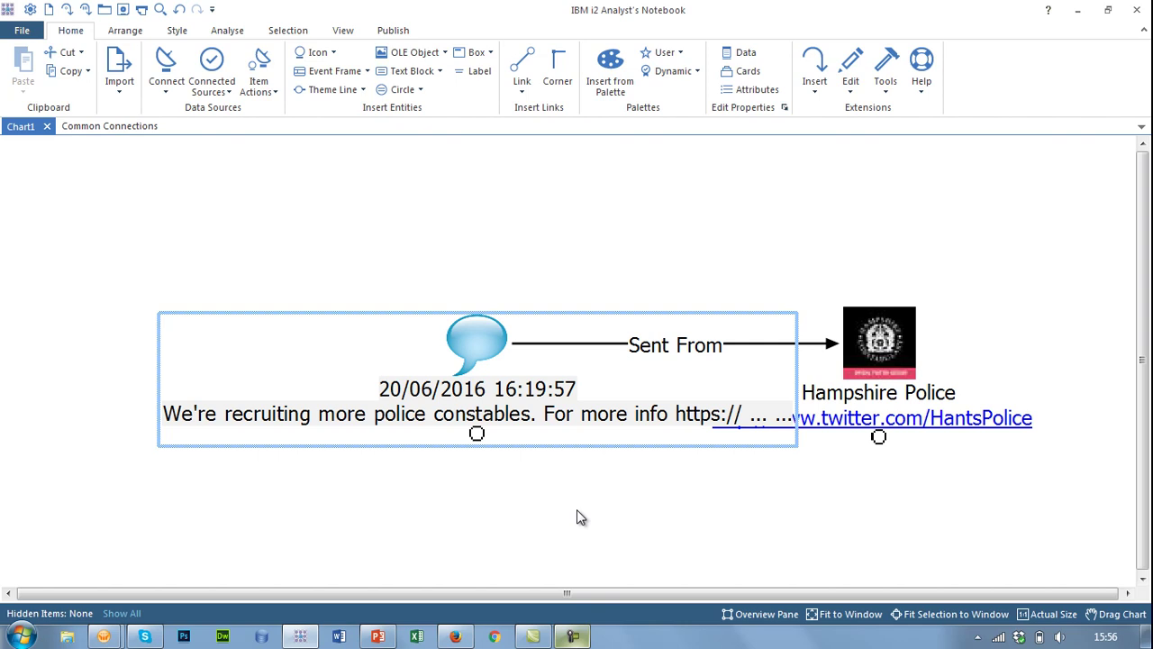
- Retrieve everyone who retweeted the police tweet via SMC4 > Retrieve Retweets
right_click(482, 345)
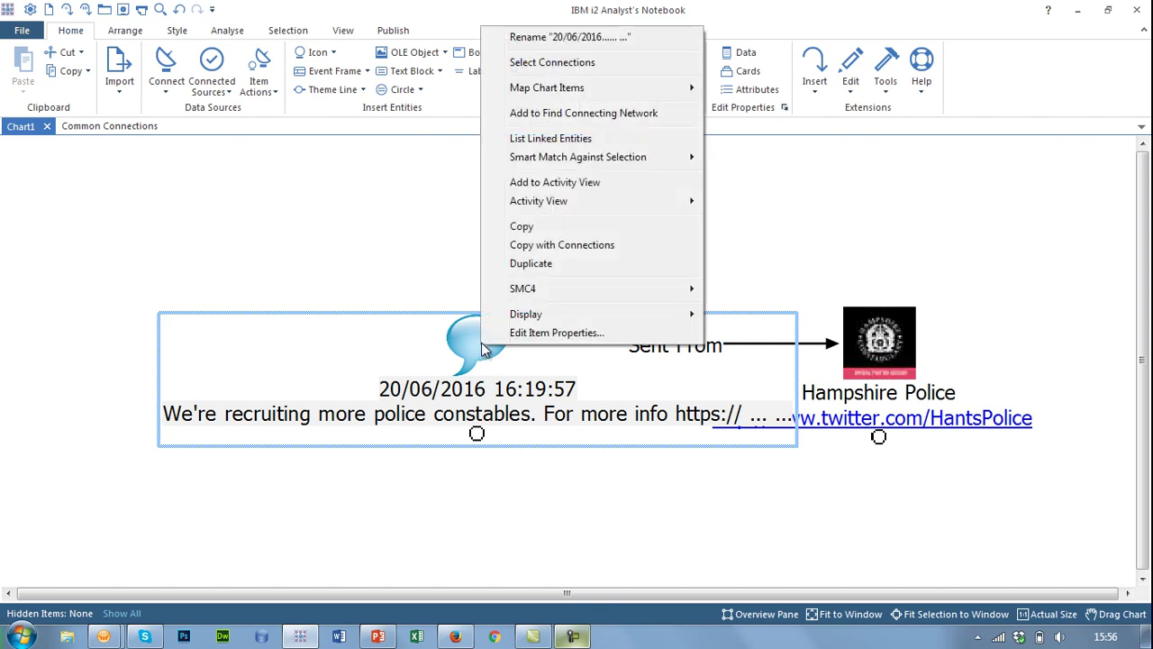
mouse_move(550, 291)
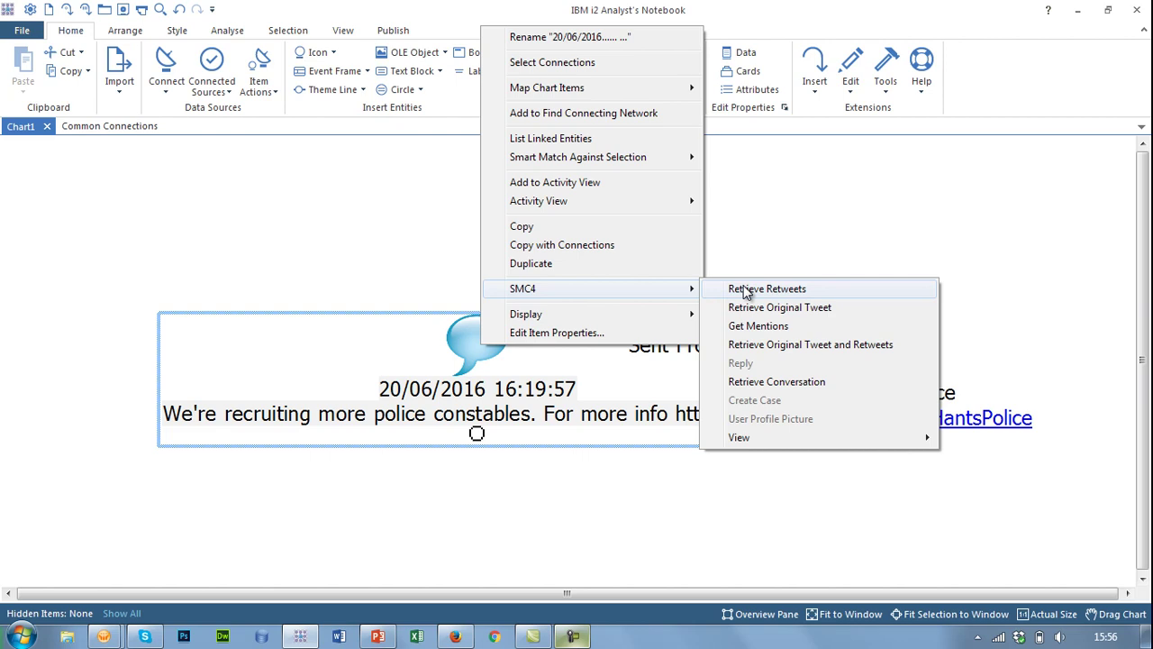
left_click(744, 288)
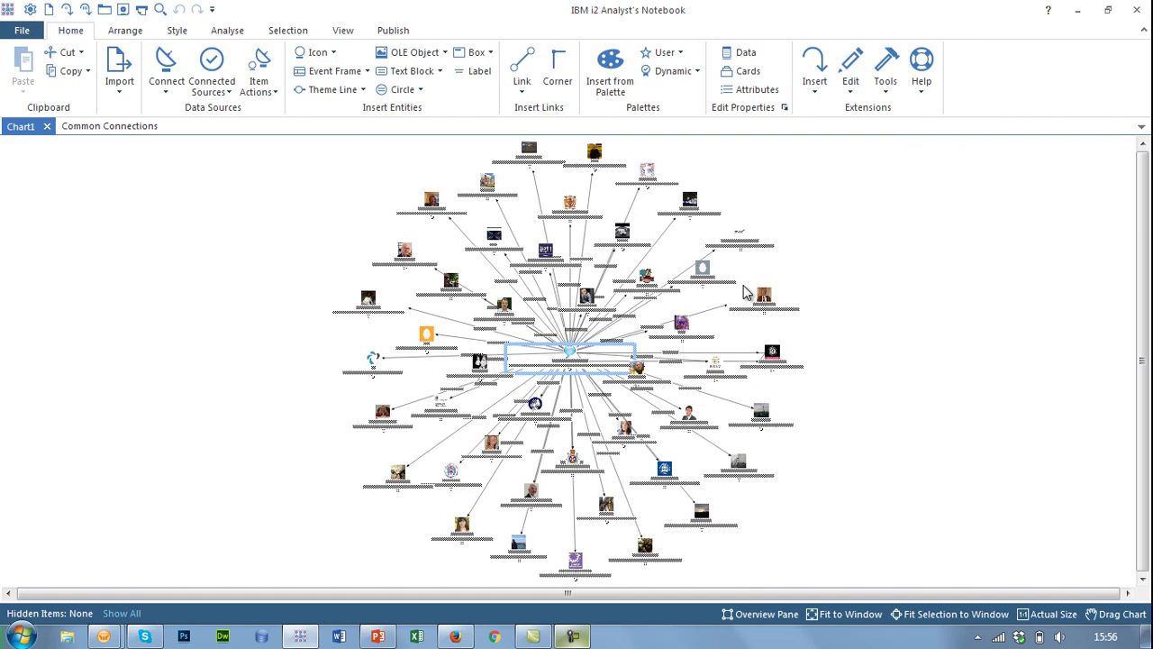
- Select the whole network and copy it to a new timeline chart with connections
left_click(938, 326)
scroll(938, 326, "up", 2)
right_click(917, 288)
left_click(957, 306)
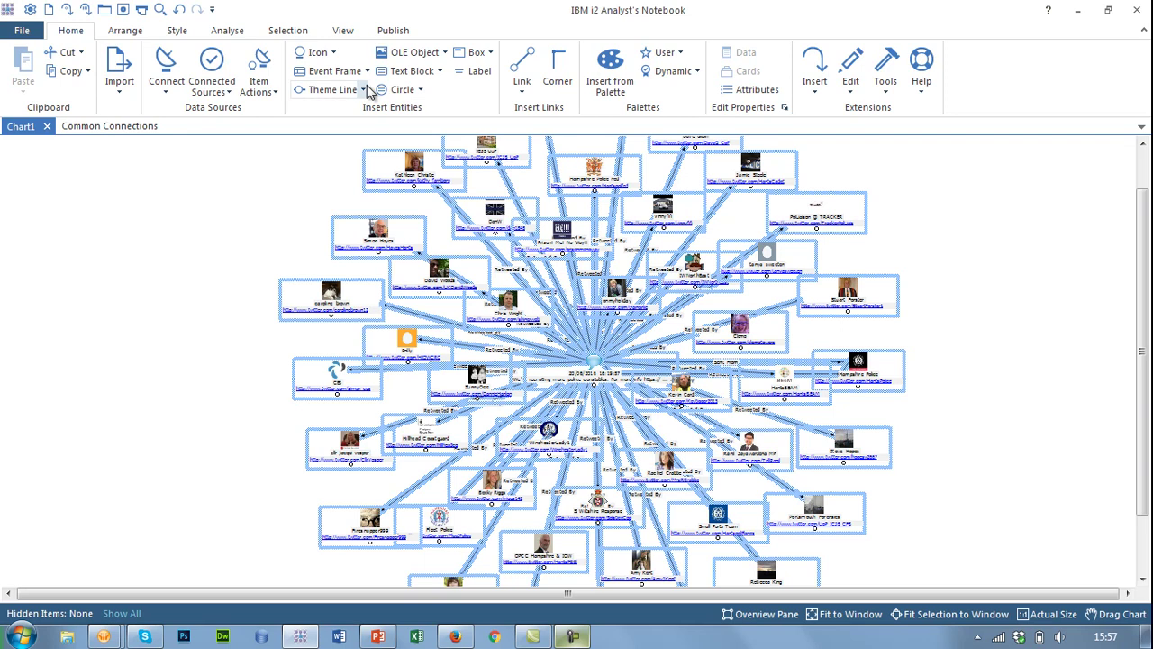
left_click(231, 37)
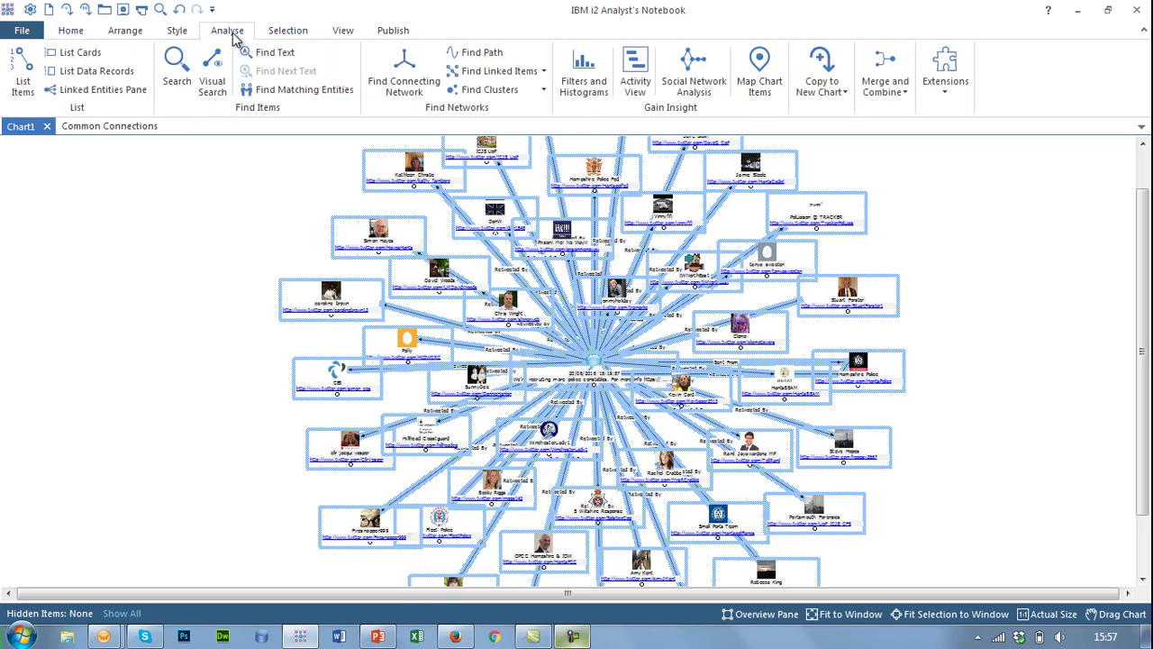
left_click(827, 88)
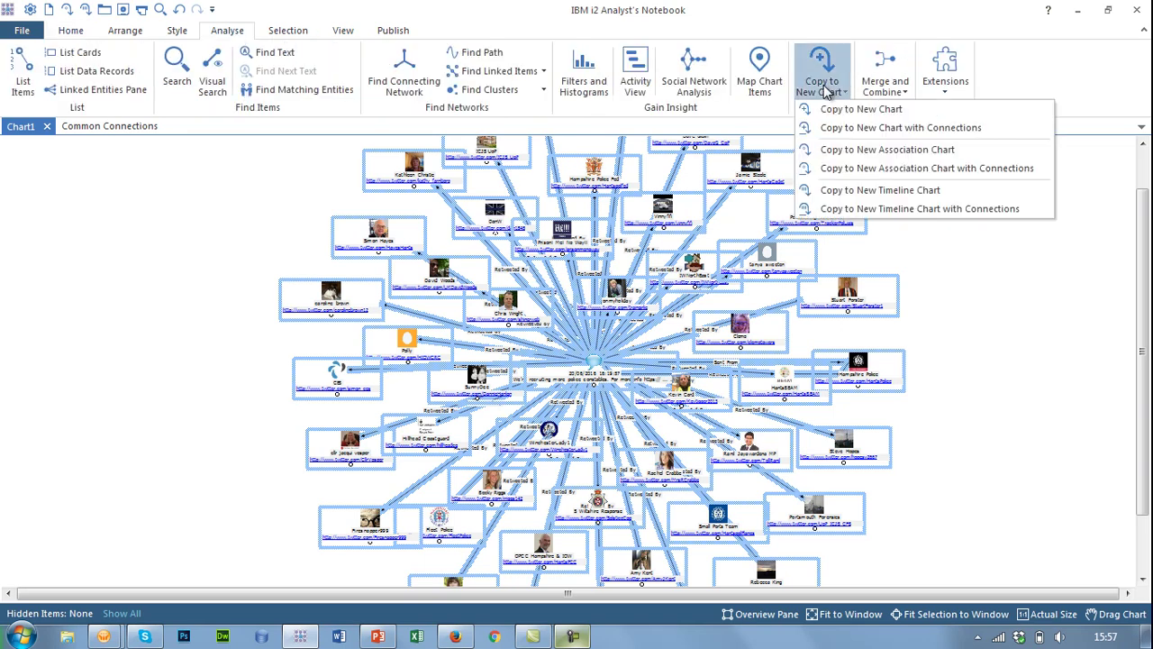
left_click(912, 208)
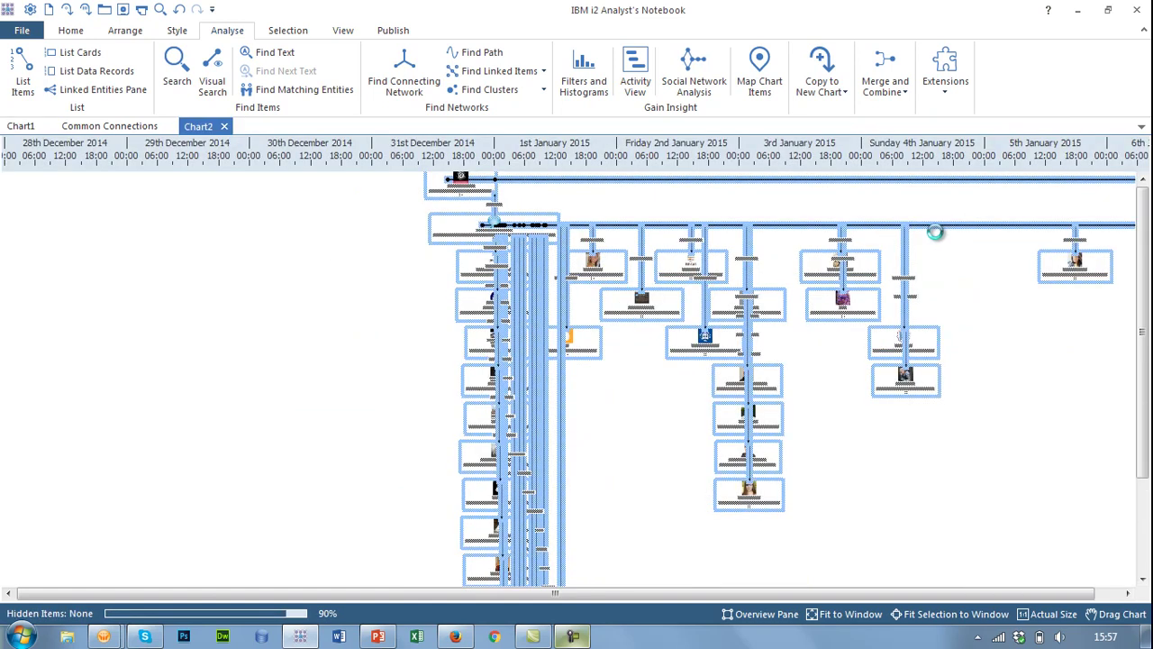
- Lay out the Chart2 timeline grouped by time and scroll along it to review the retweets
left_click(129, 33)
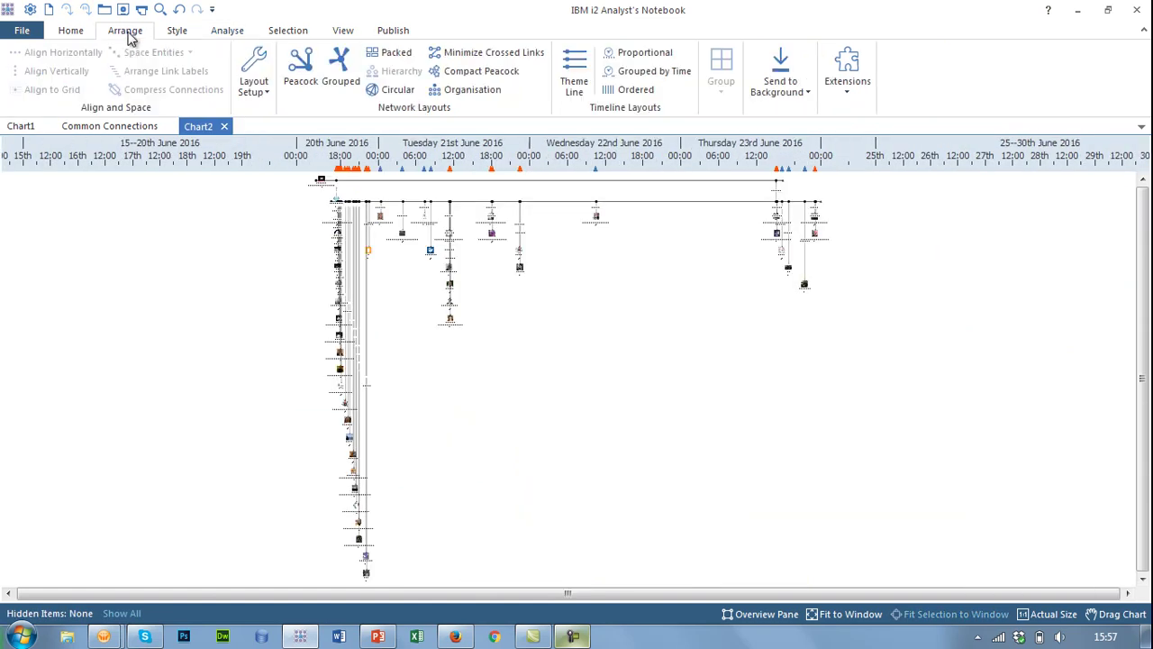
left_click(655, 71)
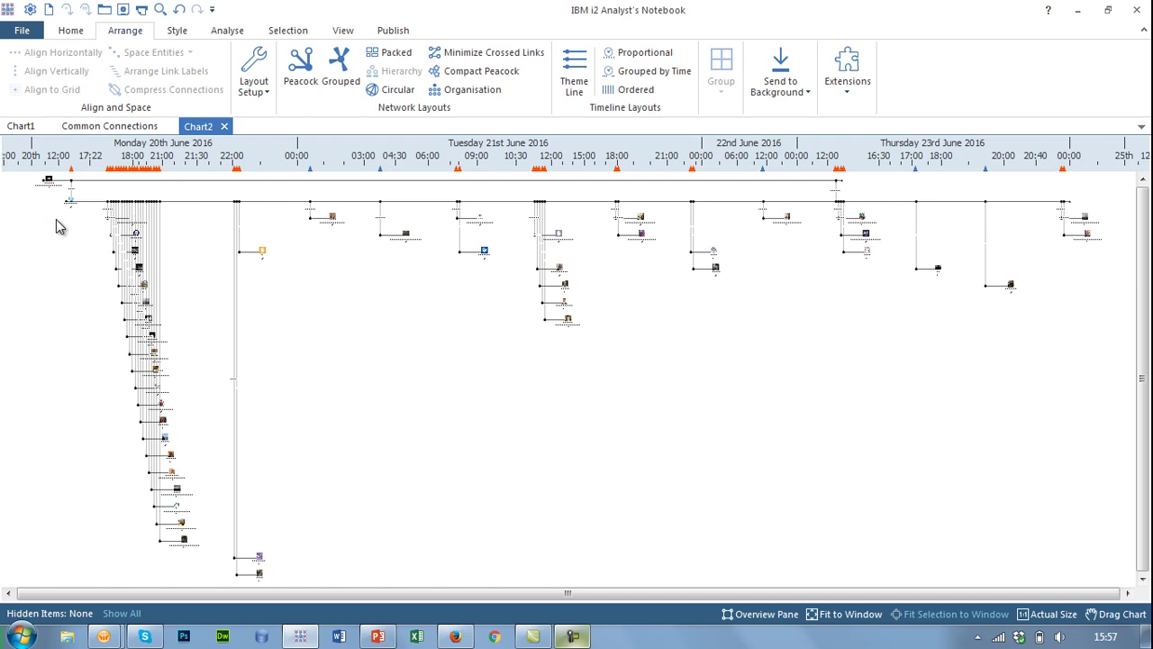
scroll(58, 216, "up", 3)
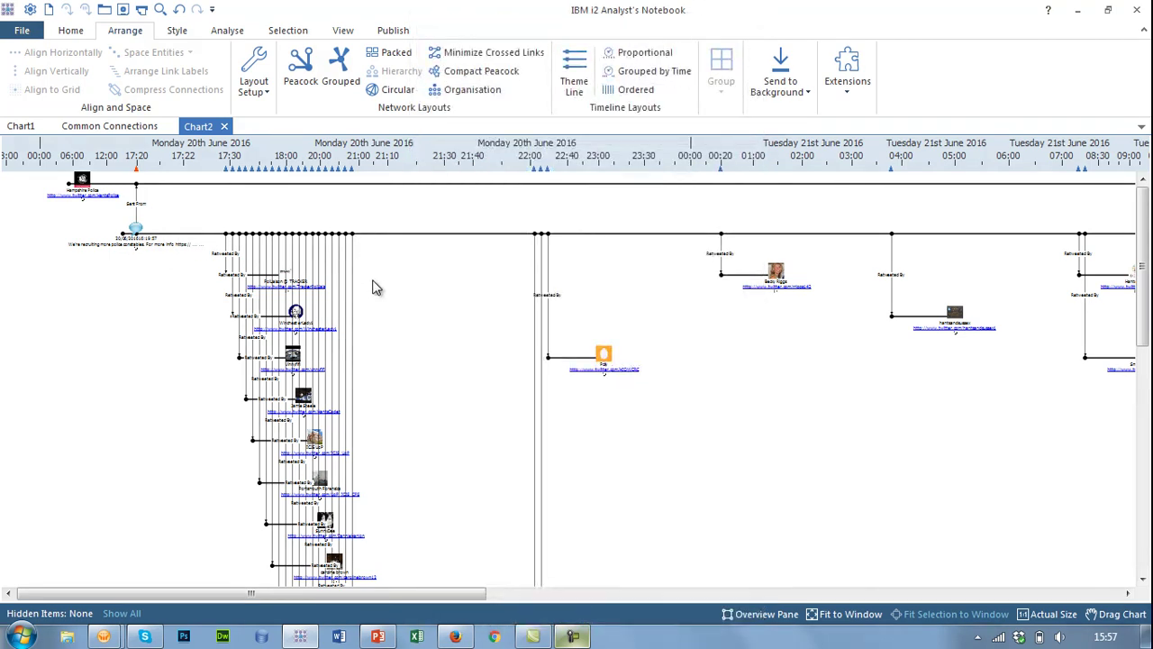
left_click_drag(466, 596, 686, 583)
left_click_drag(740, 589, 815, 590)
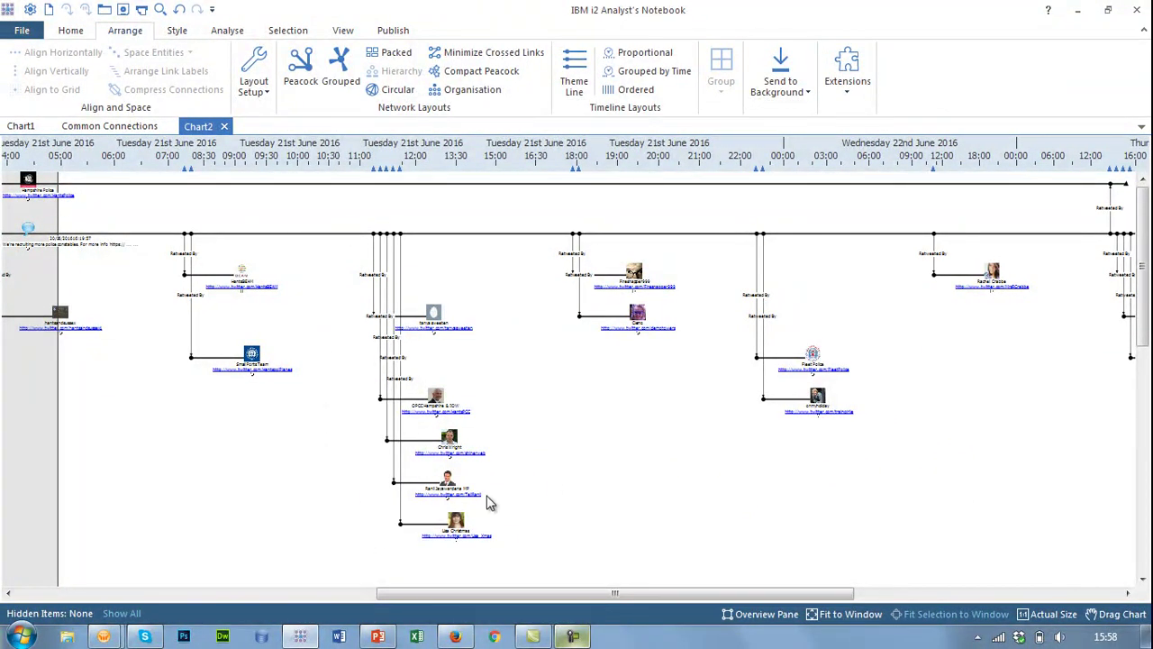
left_click_drag(583, 599, 915, 571)
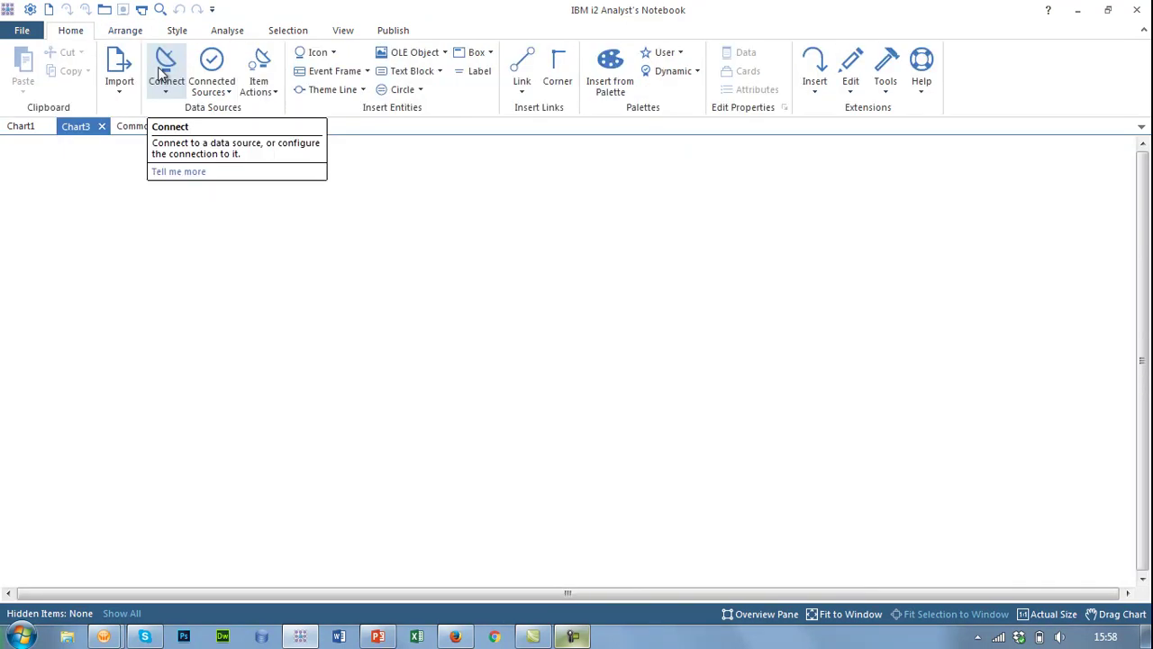
- Open the SMC4 Social Account Search window via Connect > SMC4 > Search
left_click(166, 70)
mouse_move(215, 242)
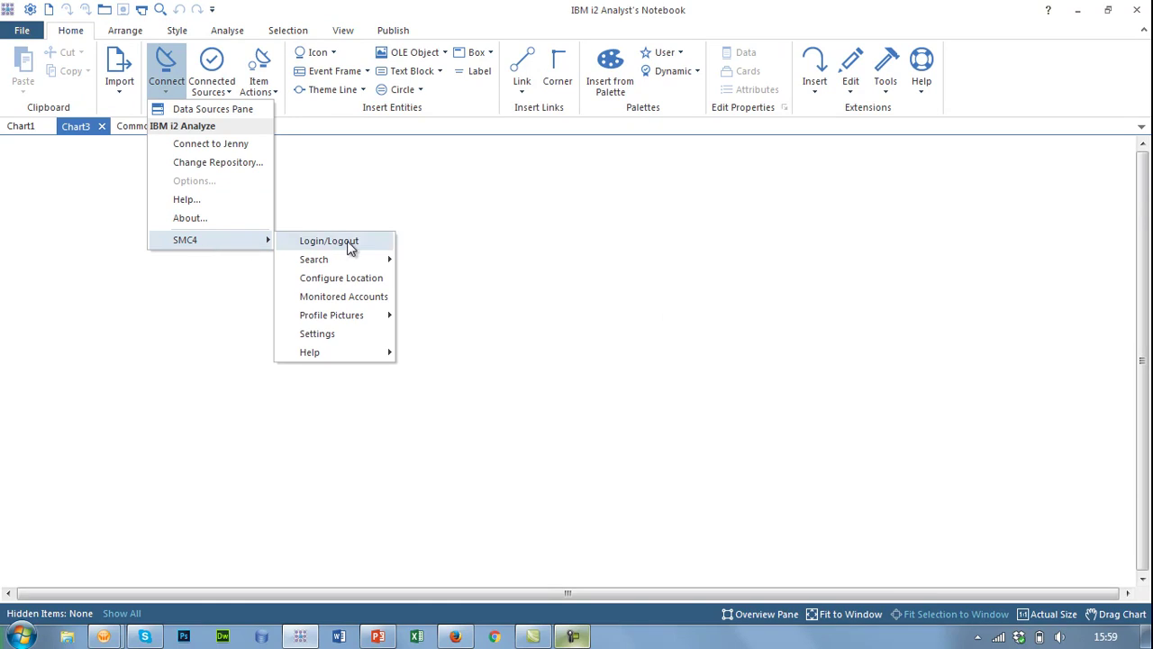
mouse_move(349, 261)
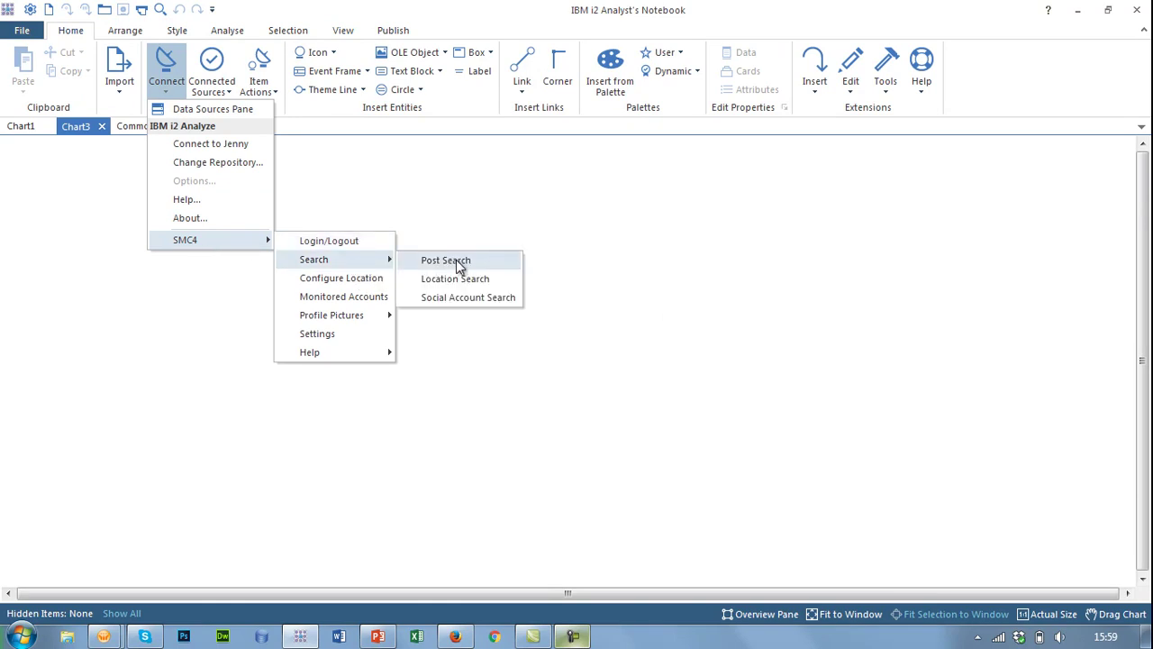
left_click(456, 295)
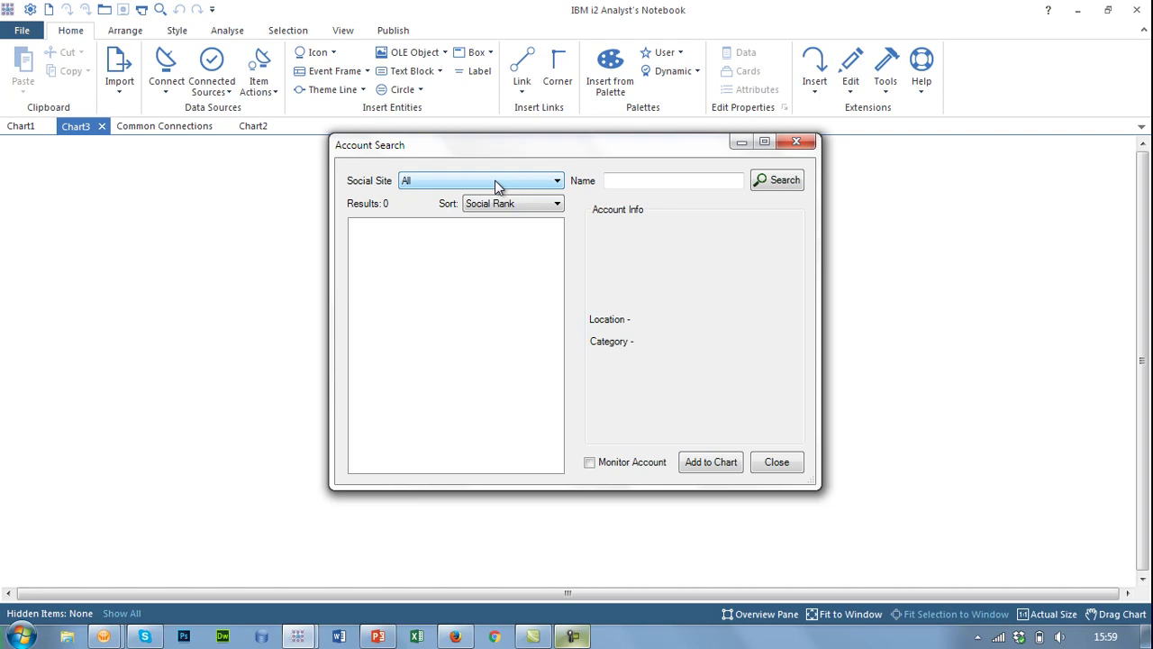
- Search accounts by the person's full name and view the top result's details
left_click(634, 180)
left_click(780, 181)
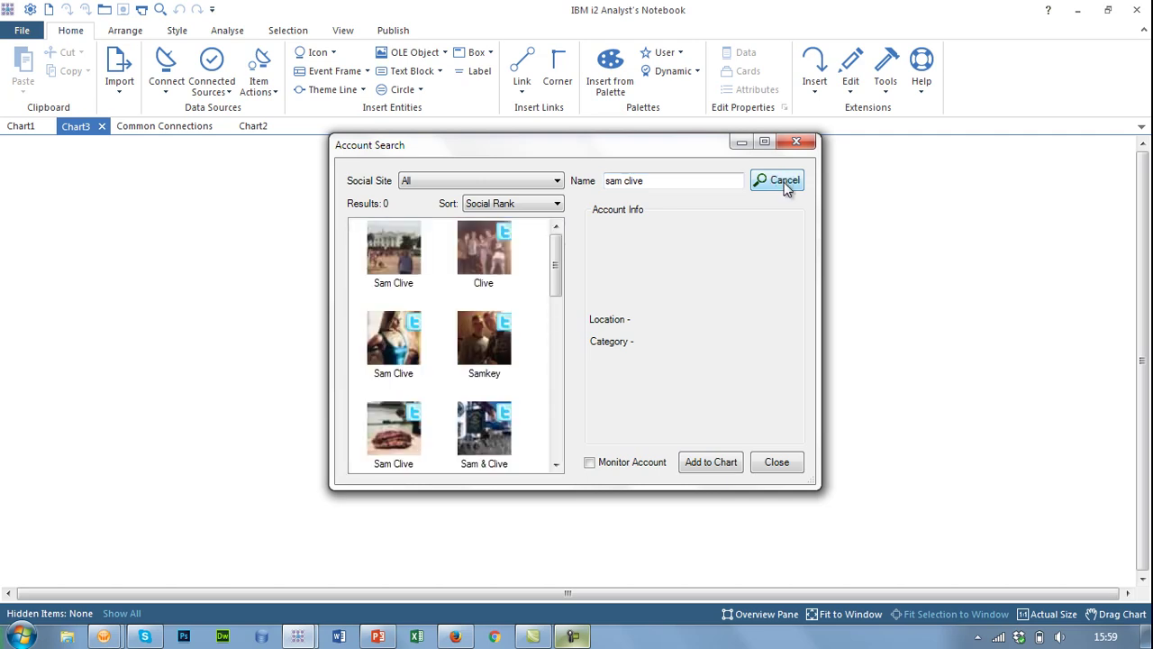
left_click(414, 253)
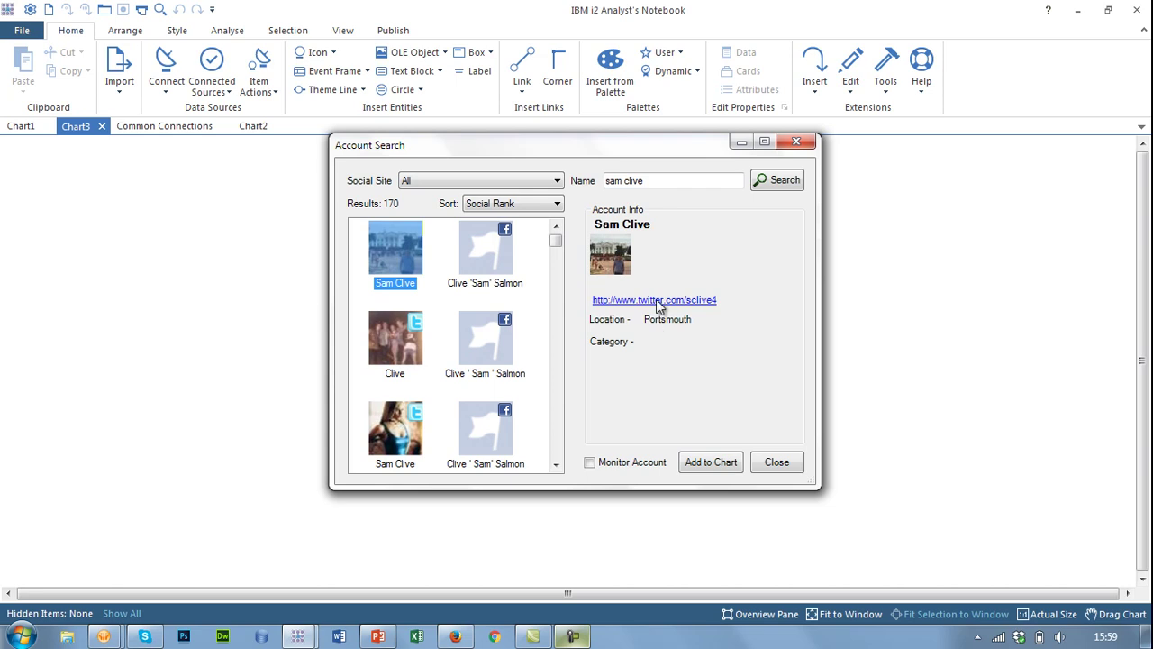
- Refine the search to the account's exact handle, then tick Monitor Account
left_click(669, 178)
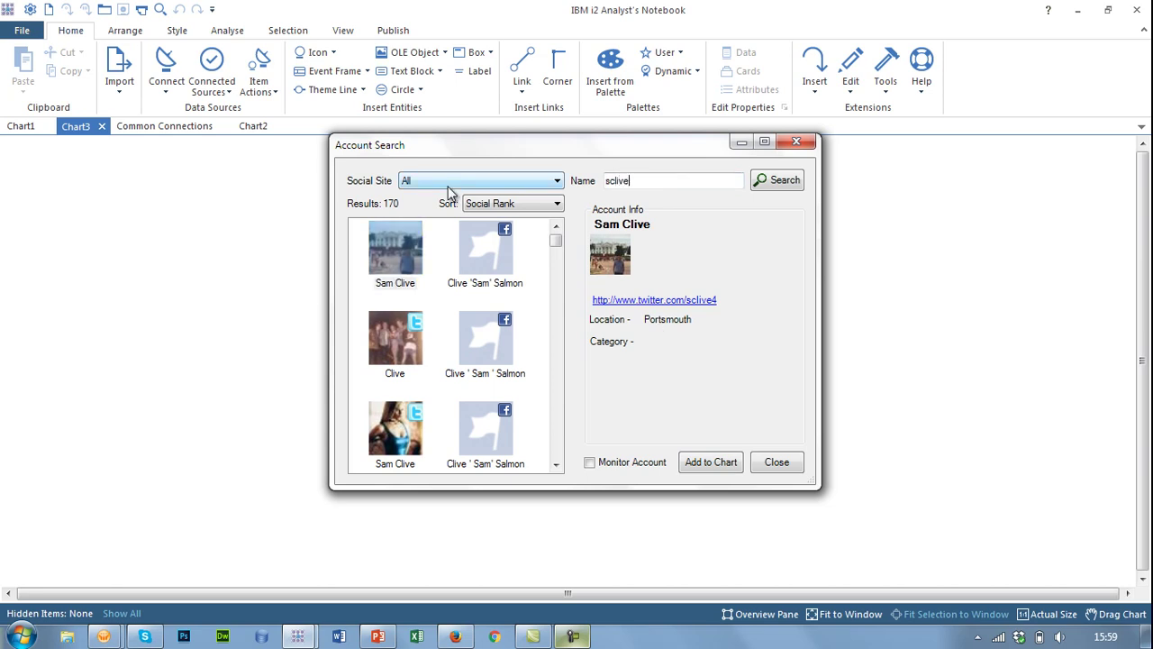
left_click(786, 183)
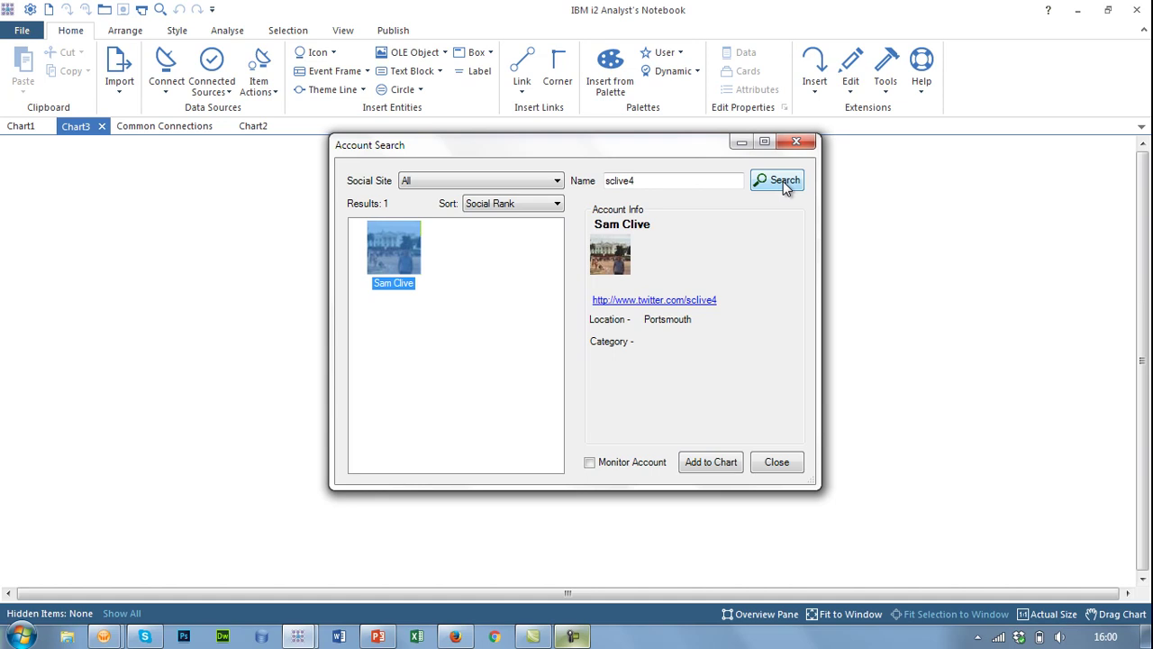
left_click(617, 463)
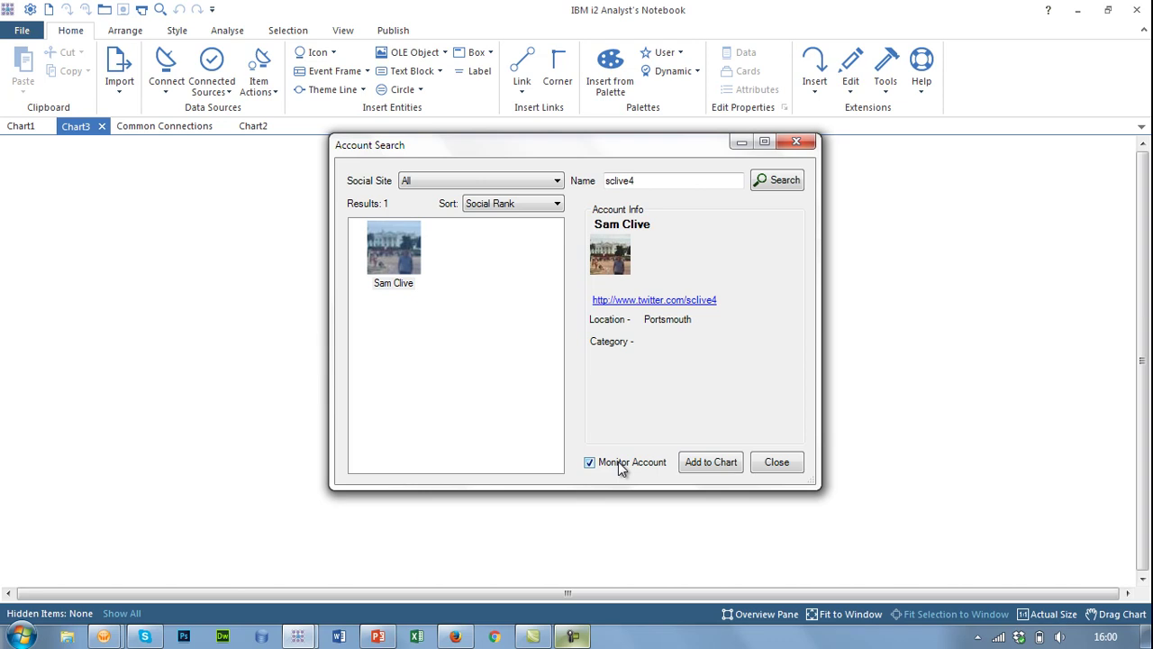
- Add the monitored account to Chart3, confirm, and restrict the social site to Twitter
left_click(711, 461)
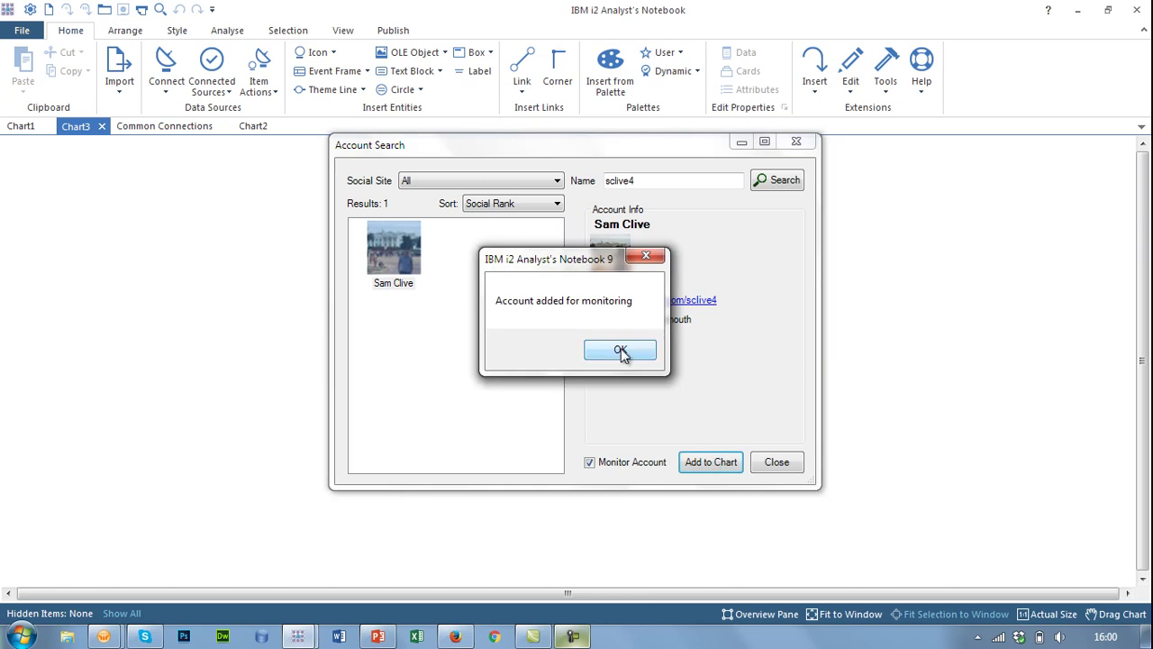
left_click(620, 353)
left_click(519, 187)
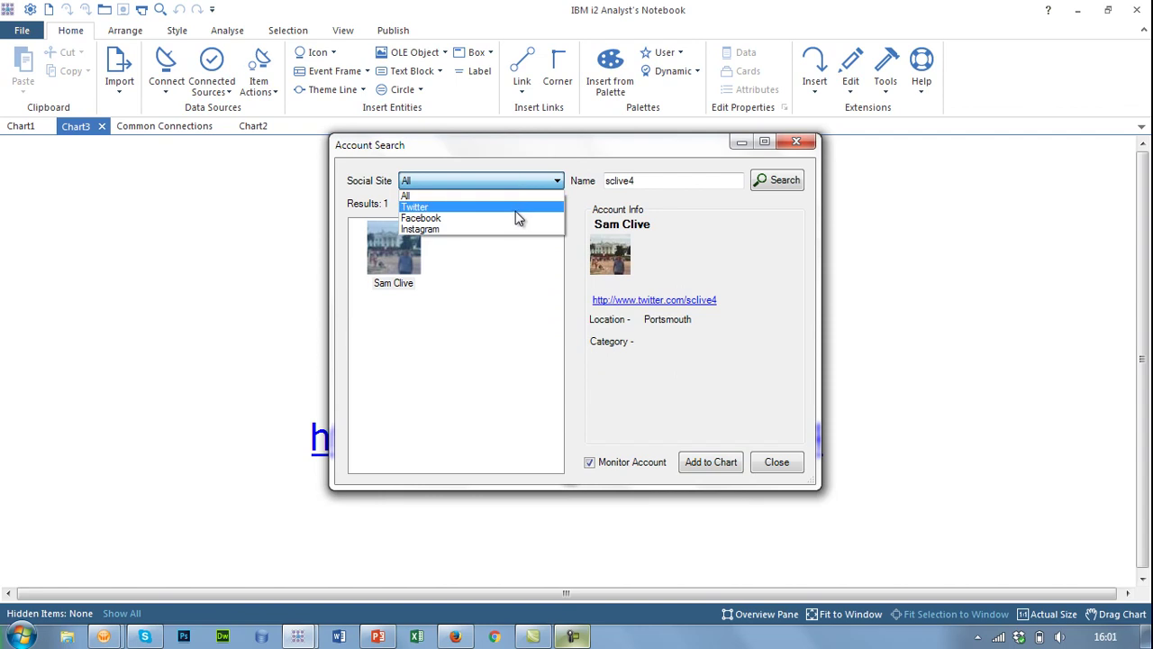
left_click(516, 209)
- Add a second person's Twitter account unmonitored, close the search, and select the monitored entity
key("Tab")
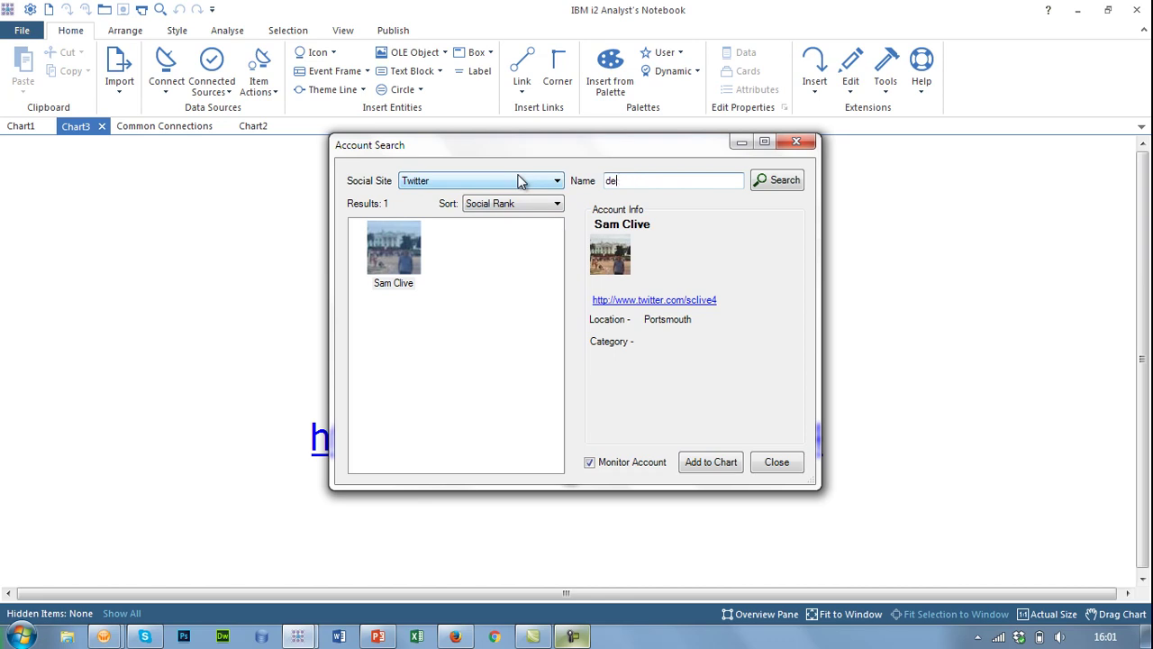
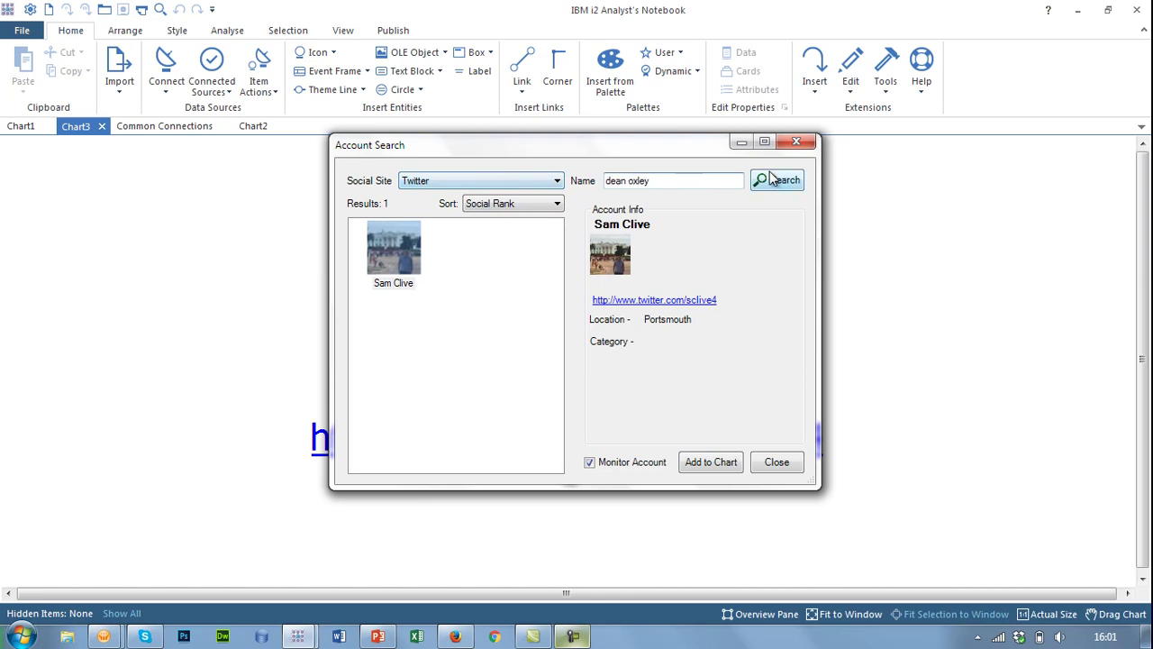
left_click(778, 183)
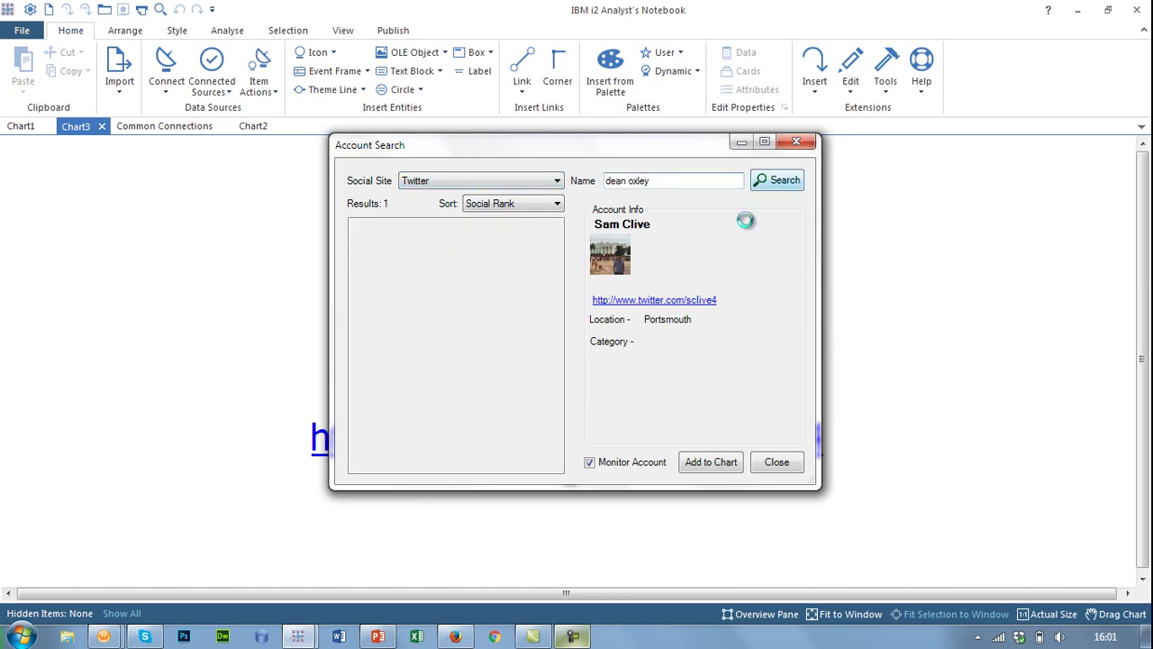
left_click(635, 463)
left_click(708, 462)
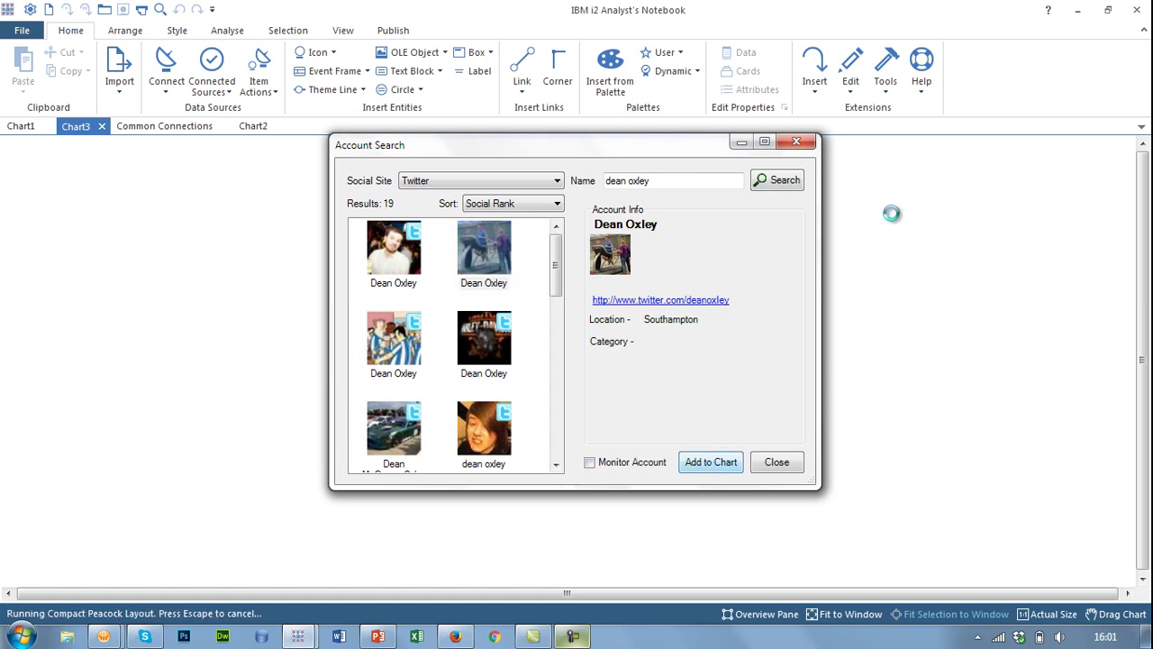
left_click(777, 461)
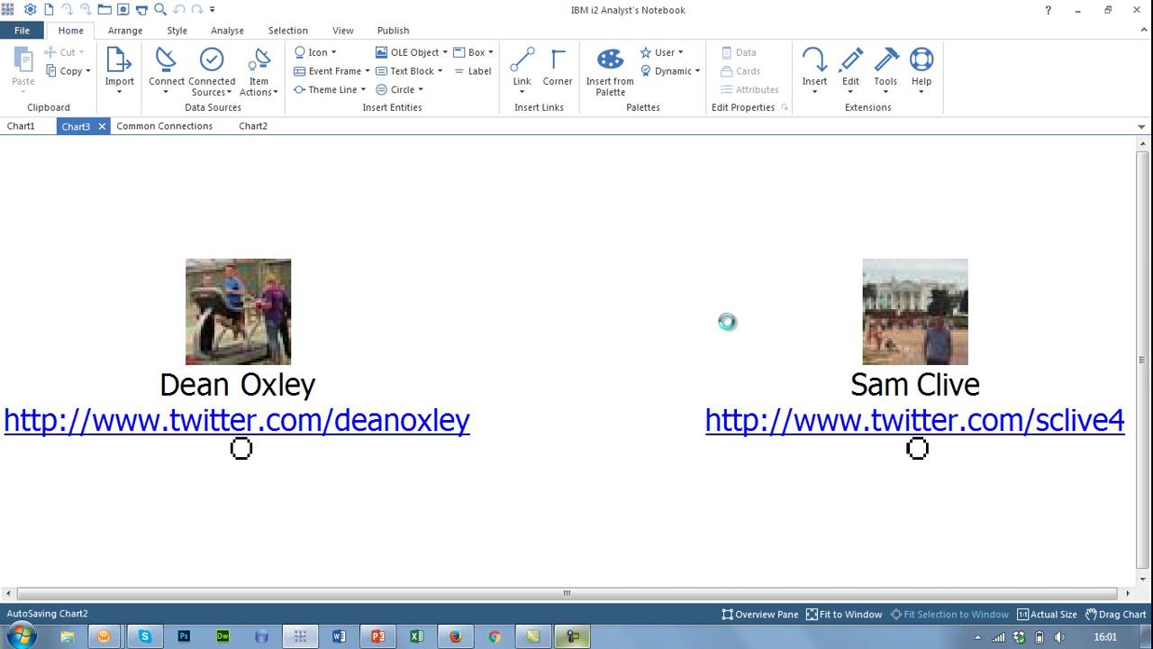
left_click(904, 310)
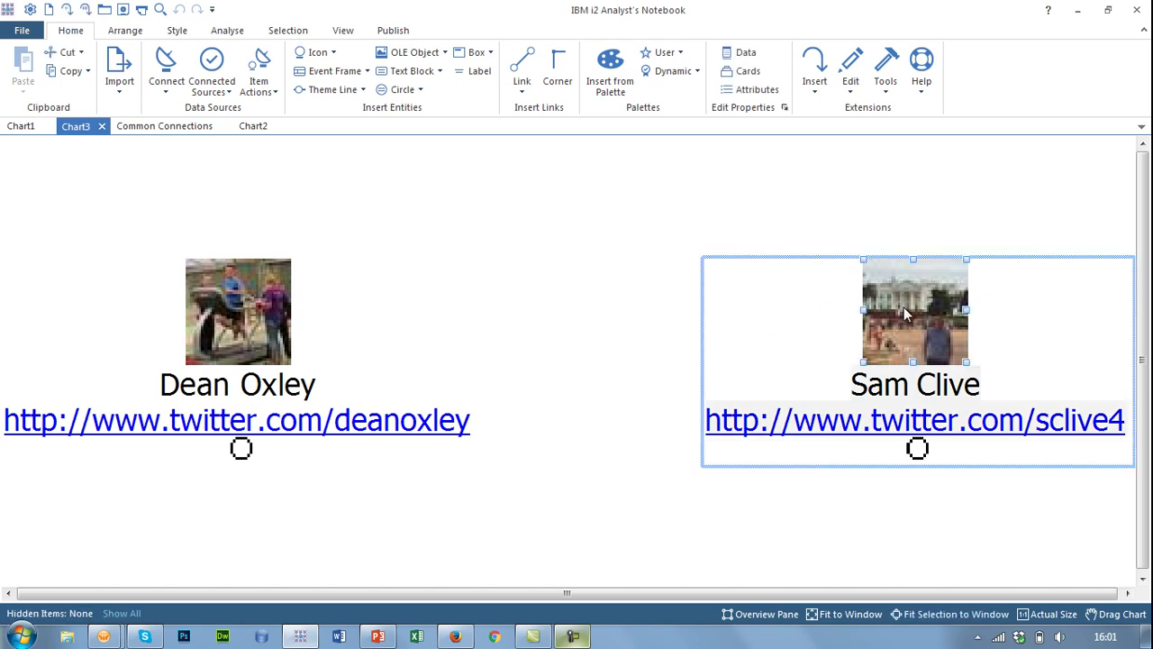
- Chart the monitored account's friends using SMC4 > Expand > Friends
right_click(906, 310)
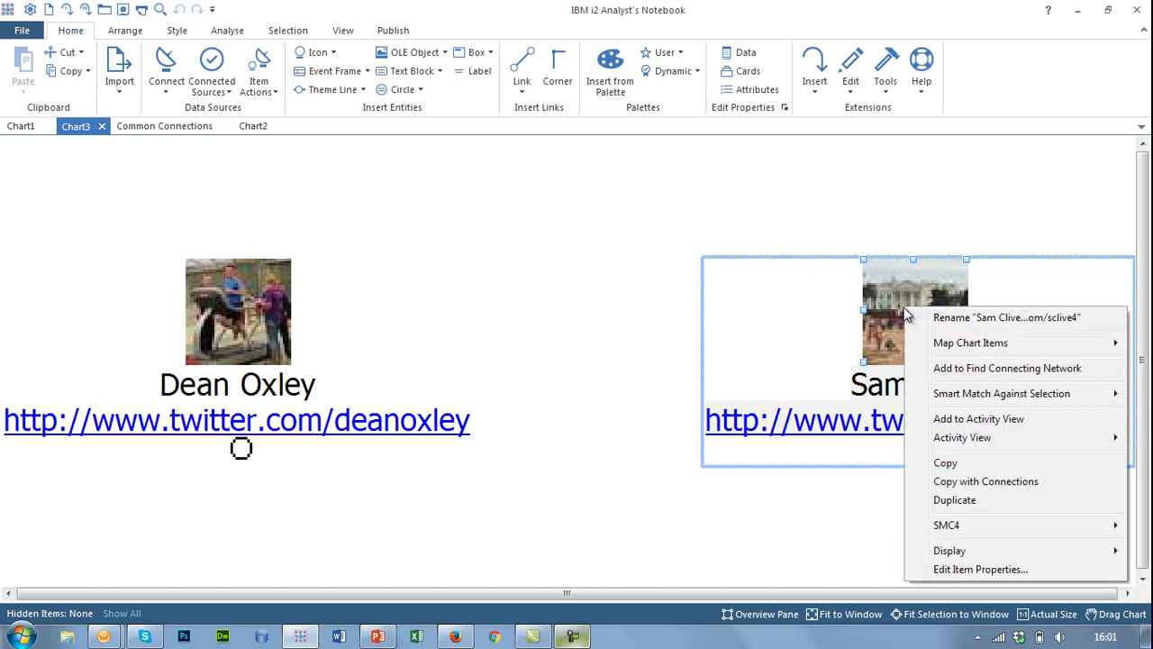
mouse_move(979, 525)
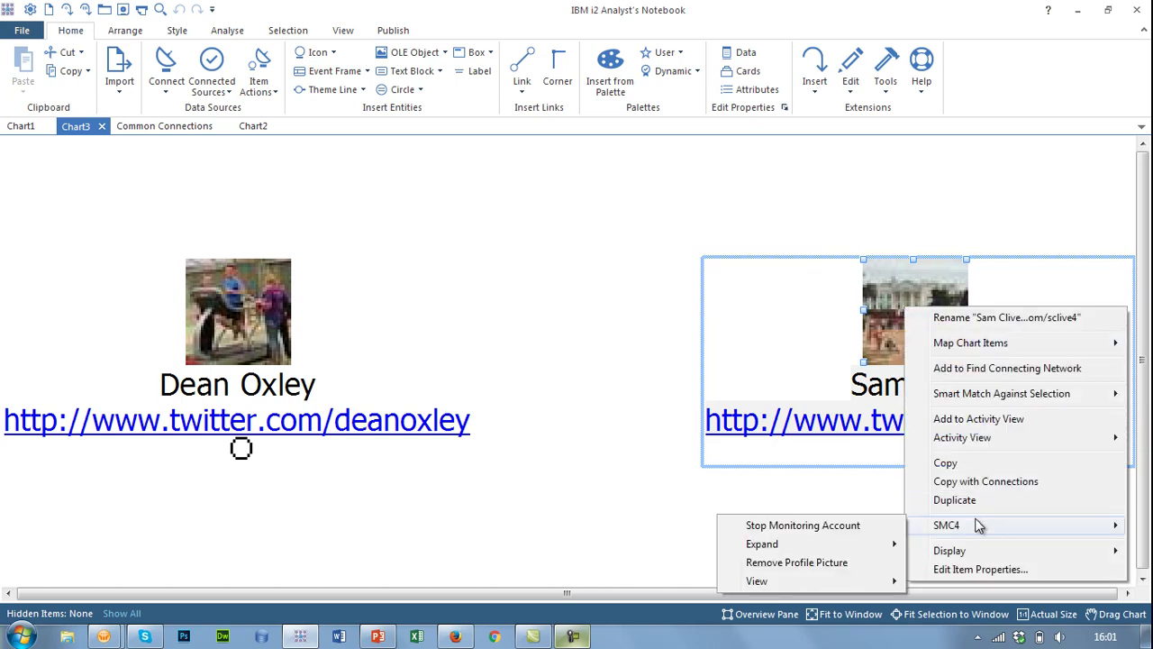
mouse_move(844, 546)
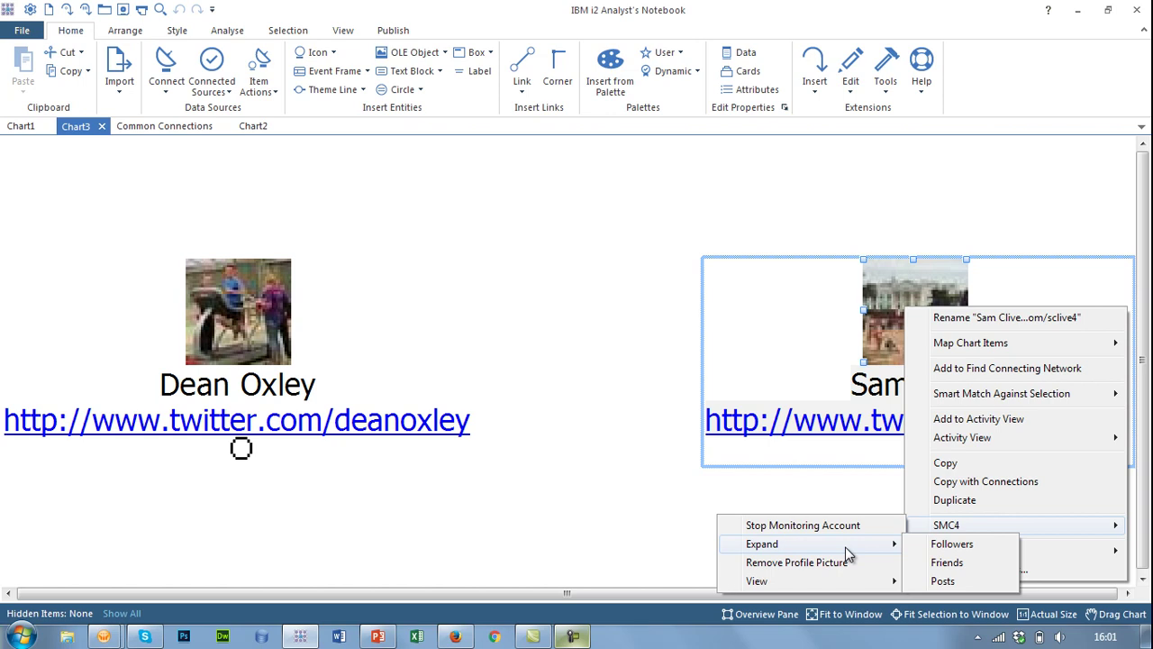
left_click(989, 571)
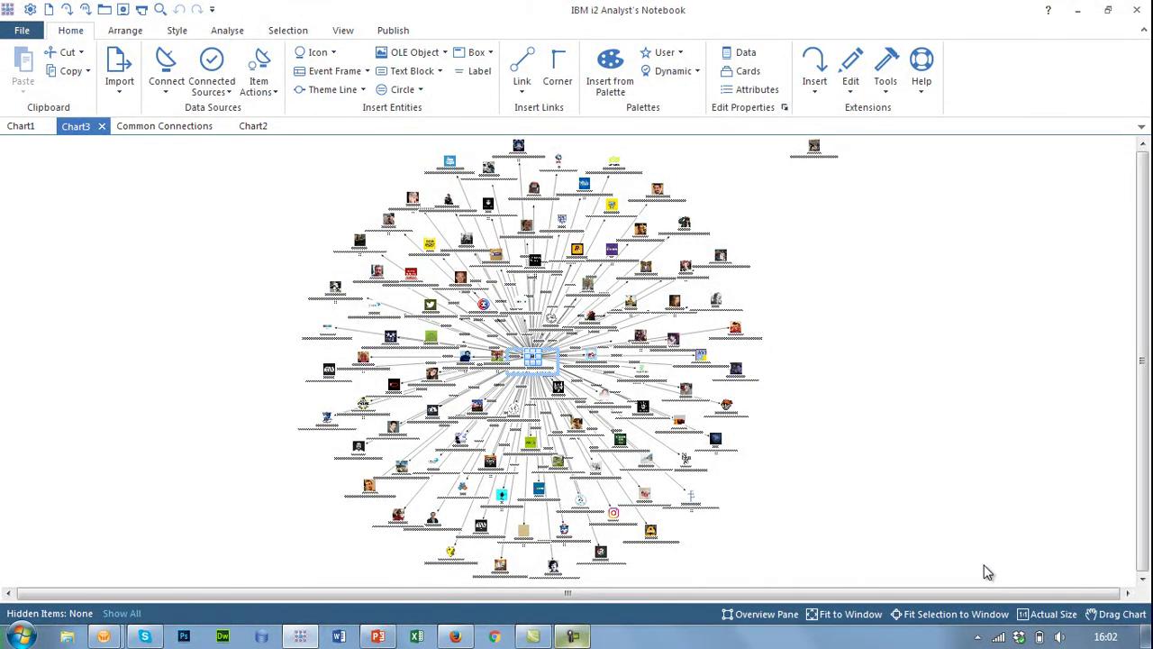
- Move the second account to the network's right, list its friends, and add them all to Chart3
left_click(815, 149)
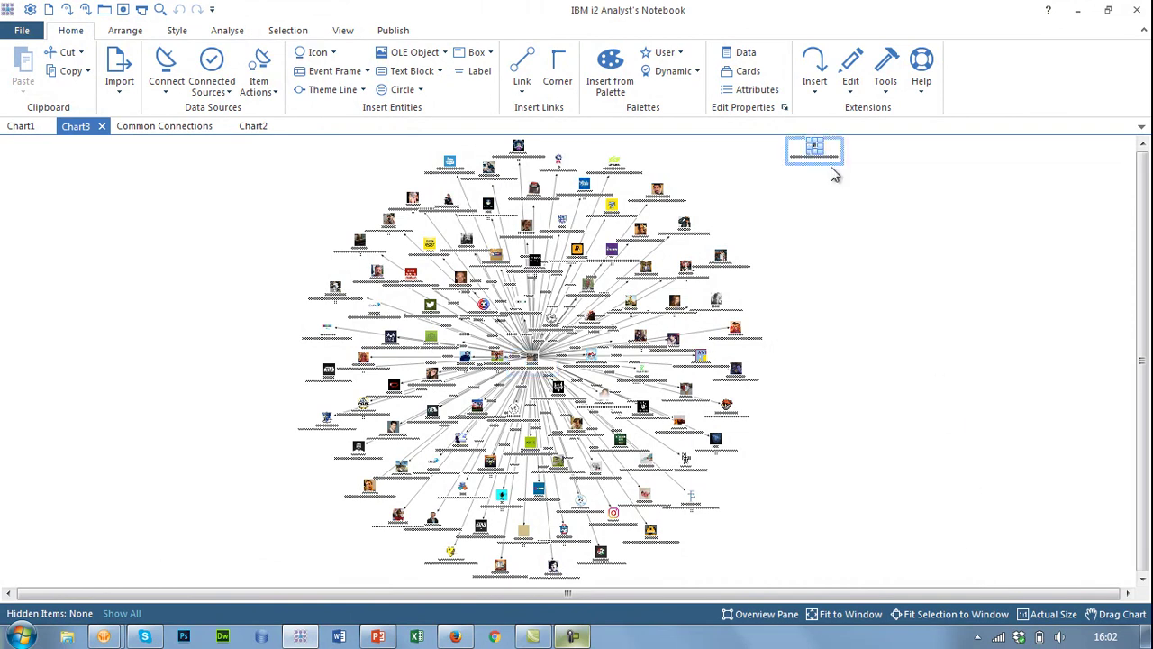
left_click_drag(830, 157, 847, 284)
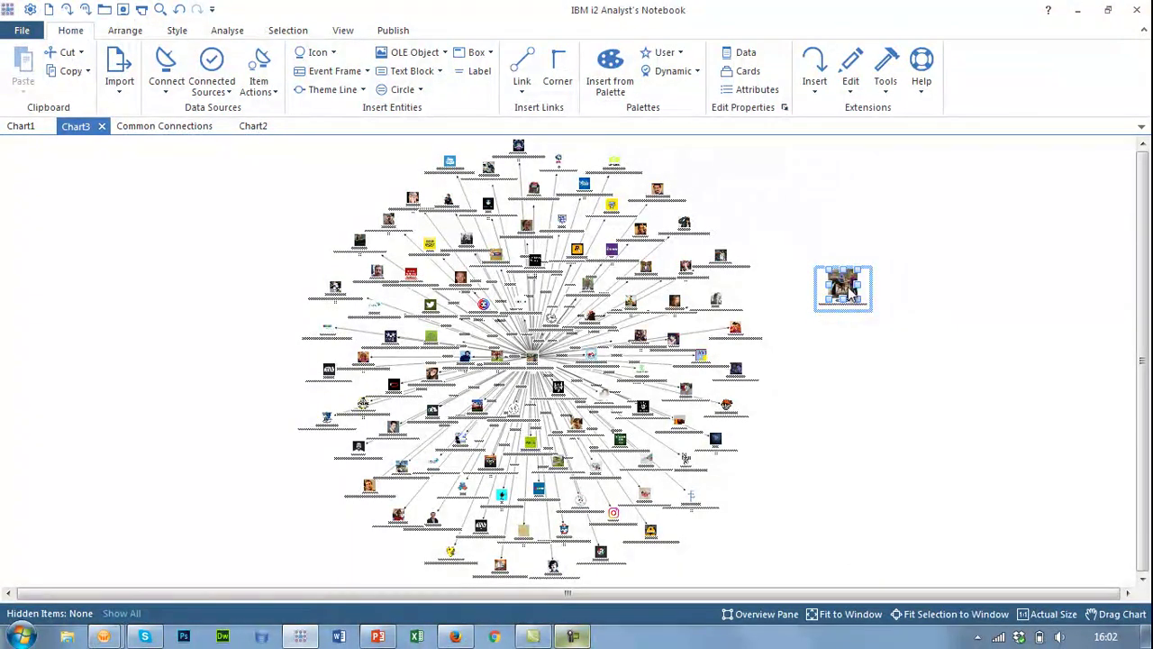
right_click(847, 289)
mouse_move(870, 515)
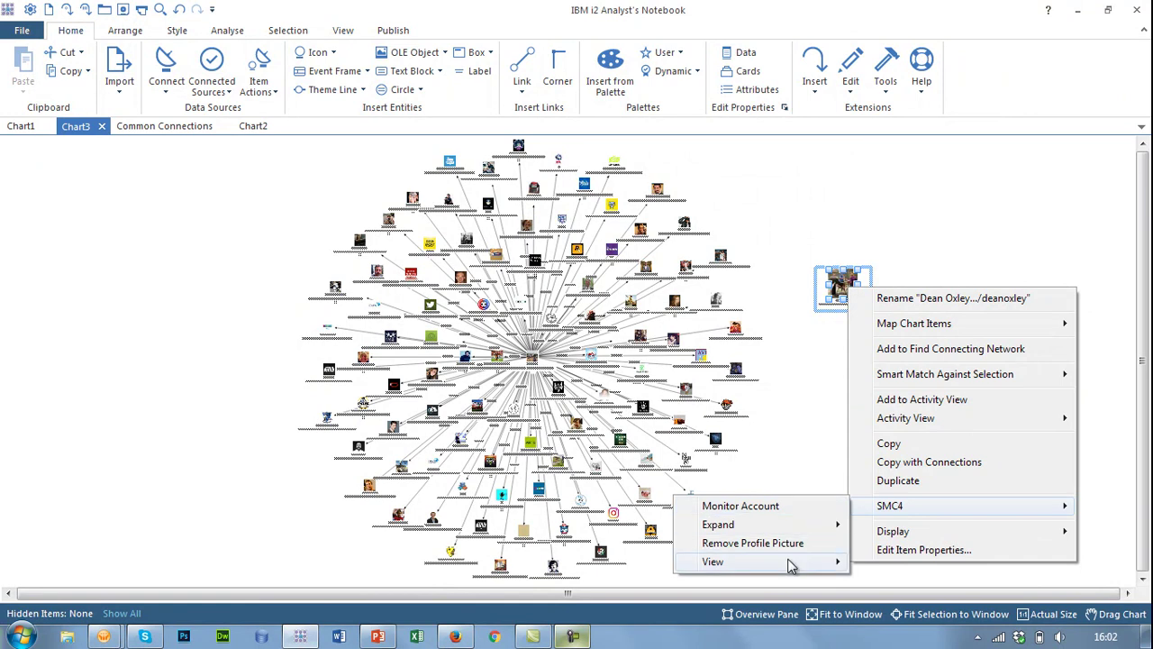
mouse_move(788, 562)
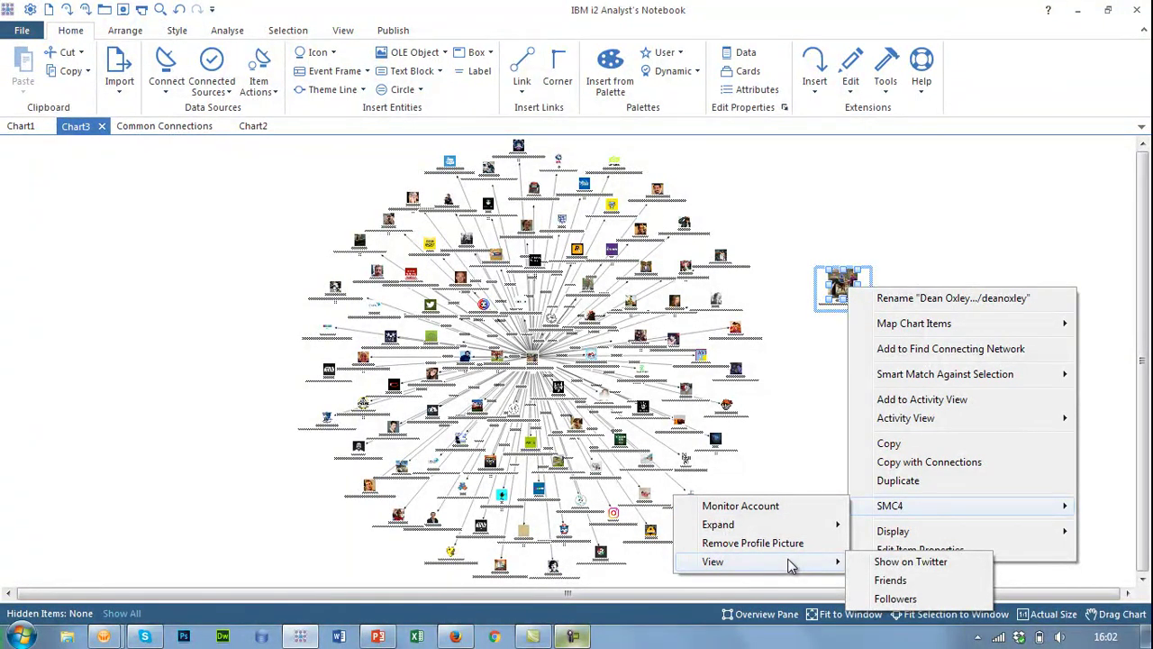
left_click(926, 582)
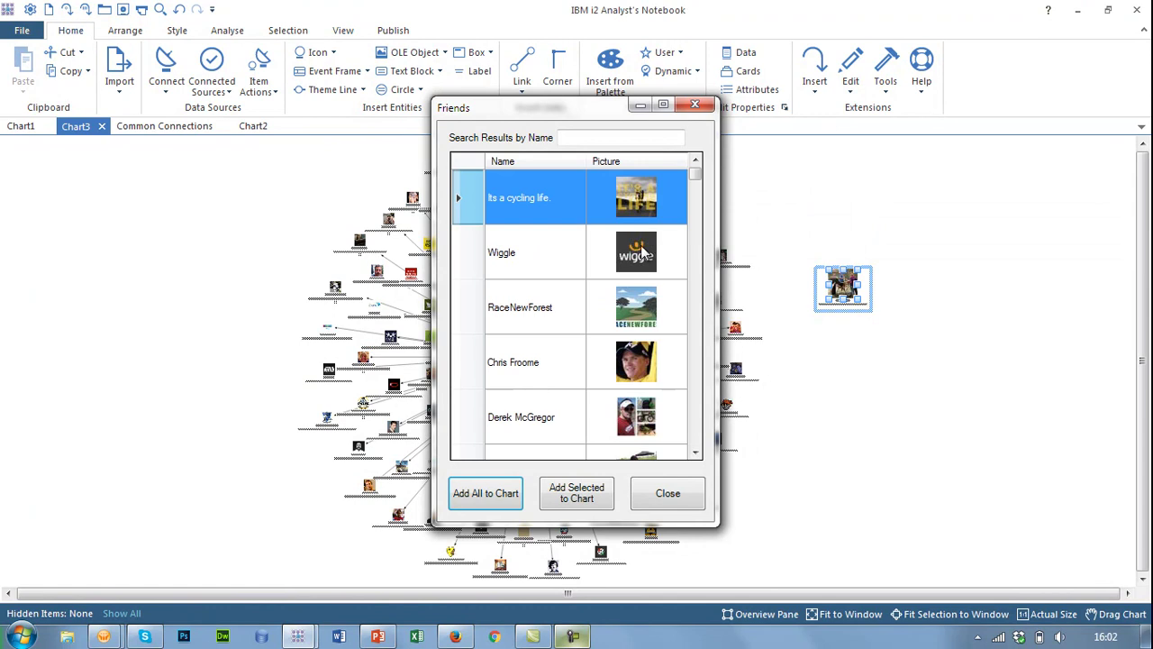
left_click(550, 412, "shift")
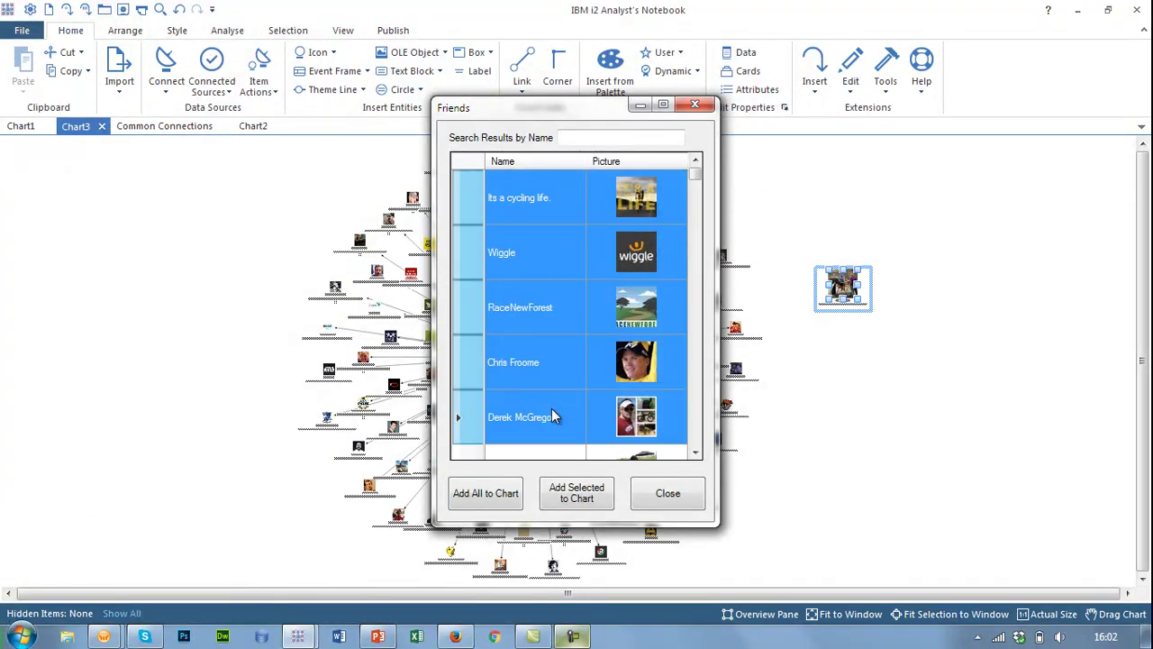
left_click(506, 495)
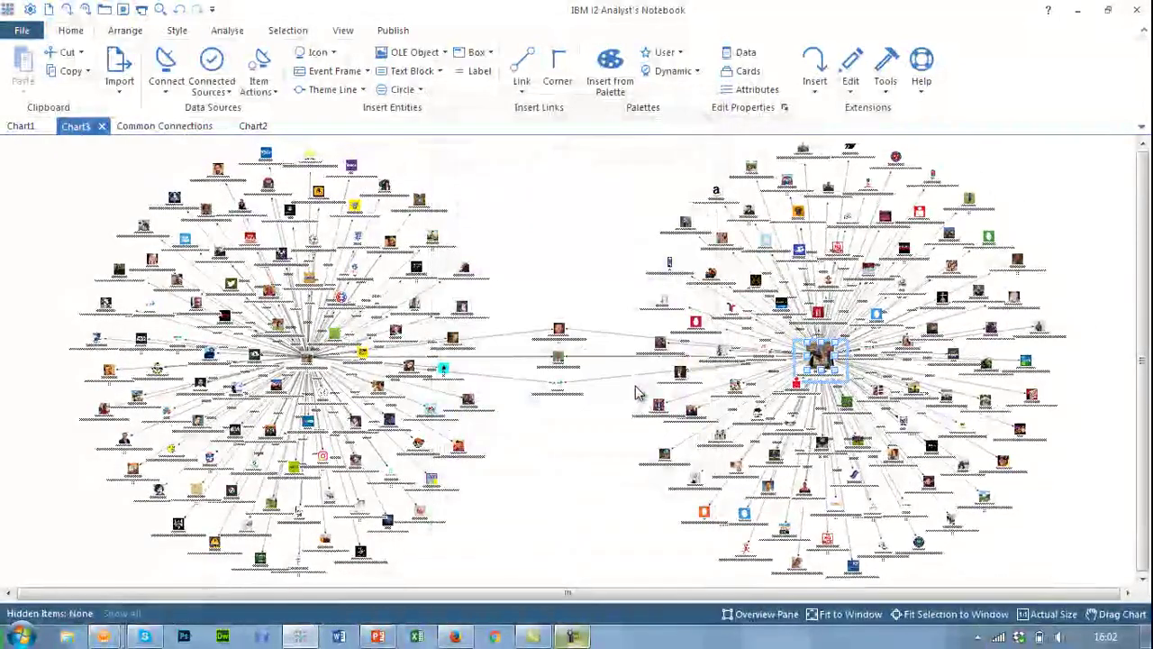
- Inspect the three shared friends between the clusters and move the top one higher up
left_click_drag(506, 305, 620, 446)
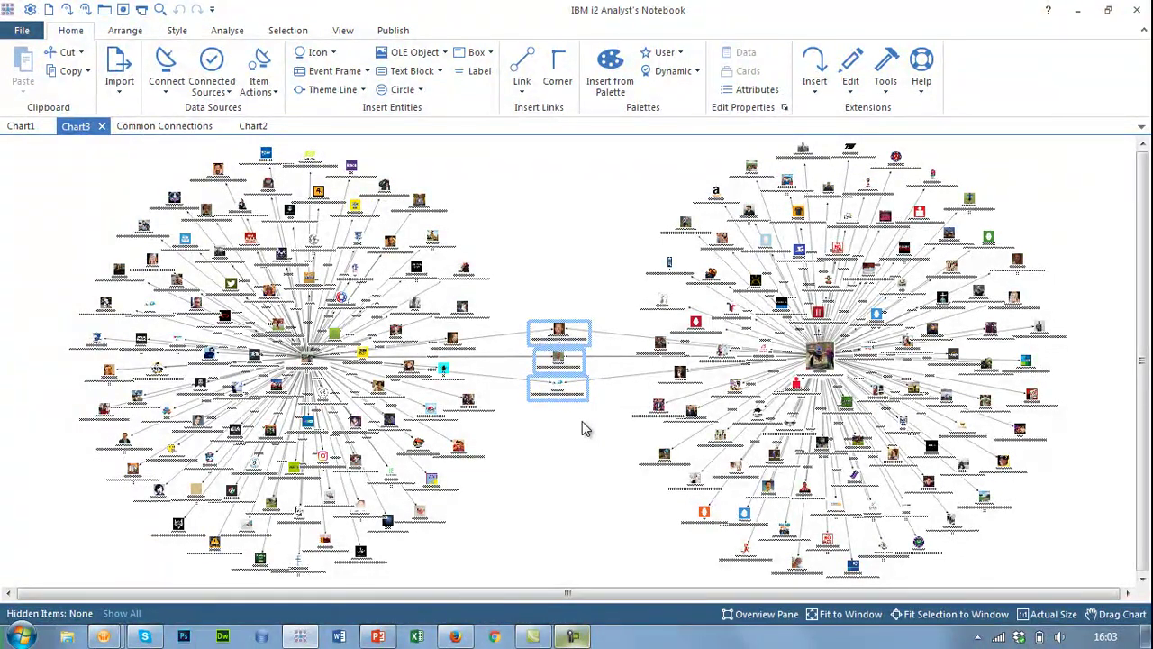
left_click(603, 297)
left_click_drag(558, 332, 560, 259)
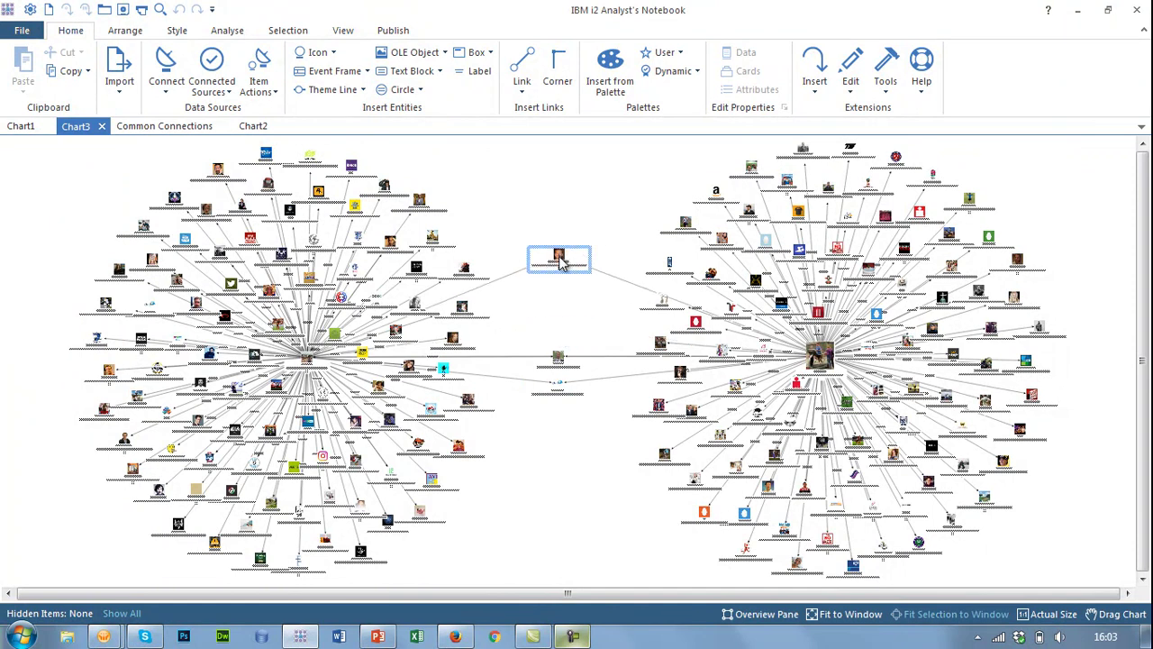
- Expand the top shared friend's friends via SMC4 and run the Compact Peacock layout
right_click(559, 259)
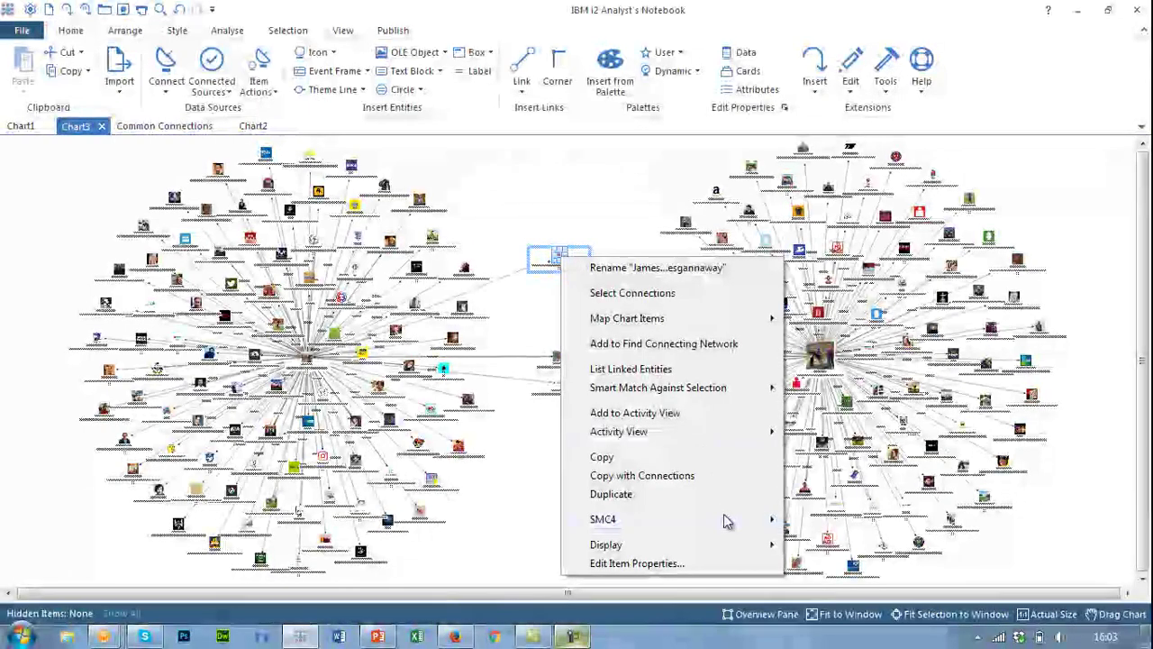
mouse_move(726, 520)
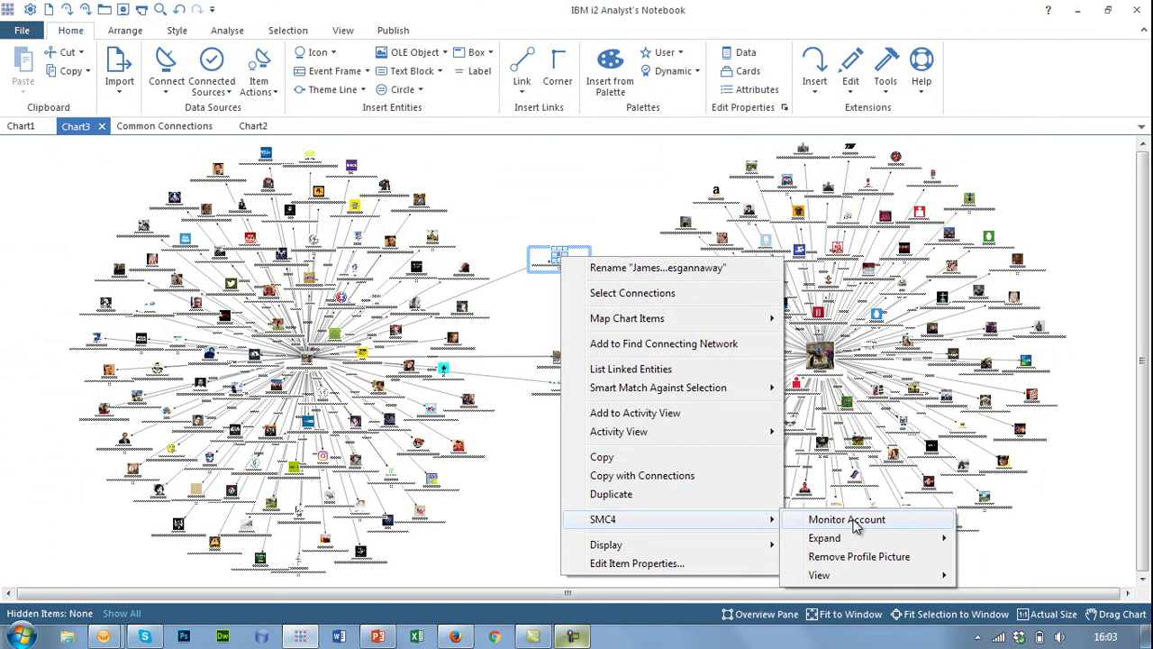
mouse_move(910, 538)
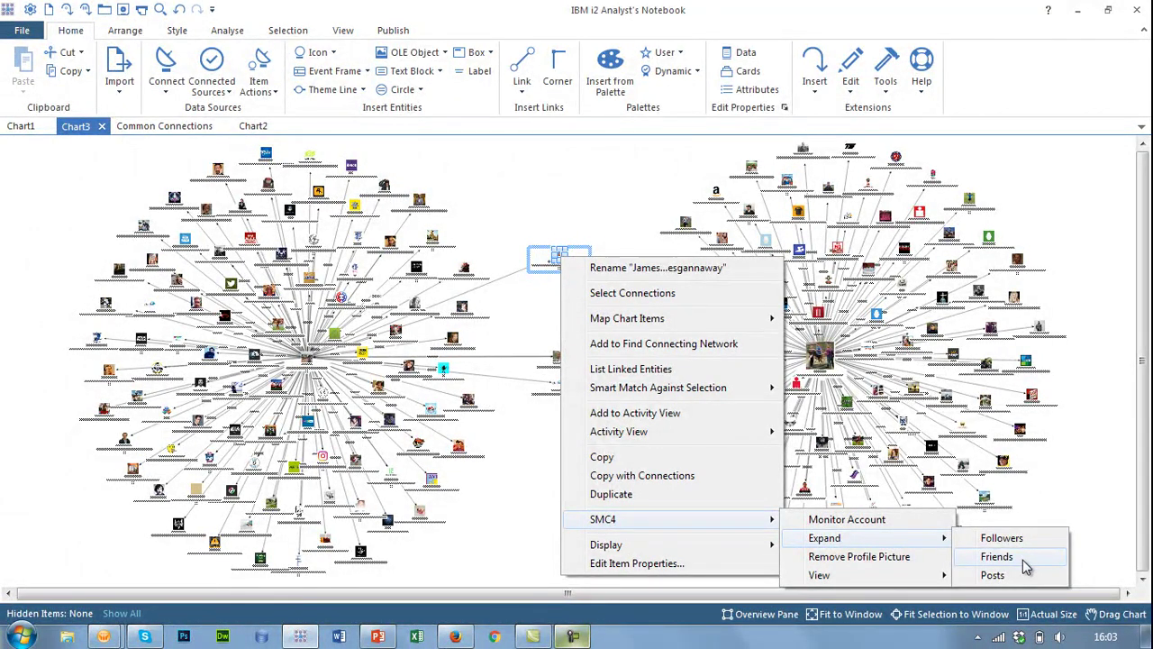
left_click(1023, 558)
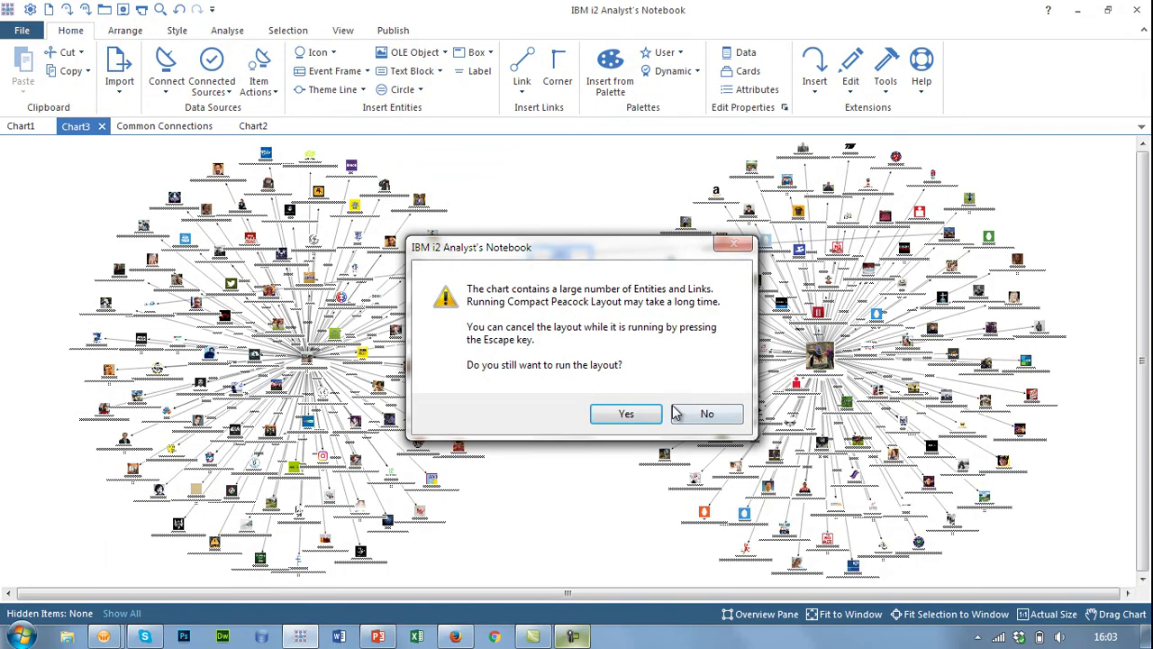
left_click(635, 414)
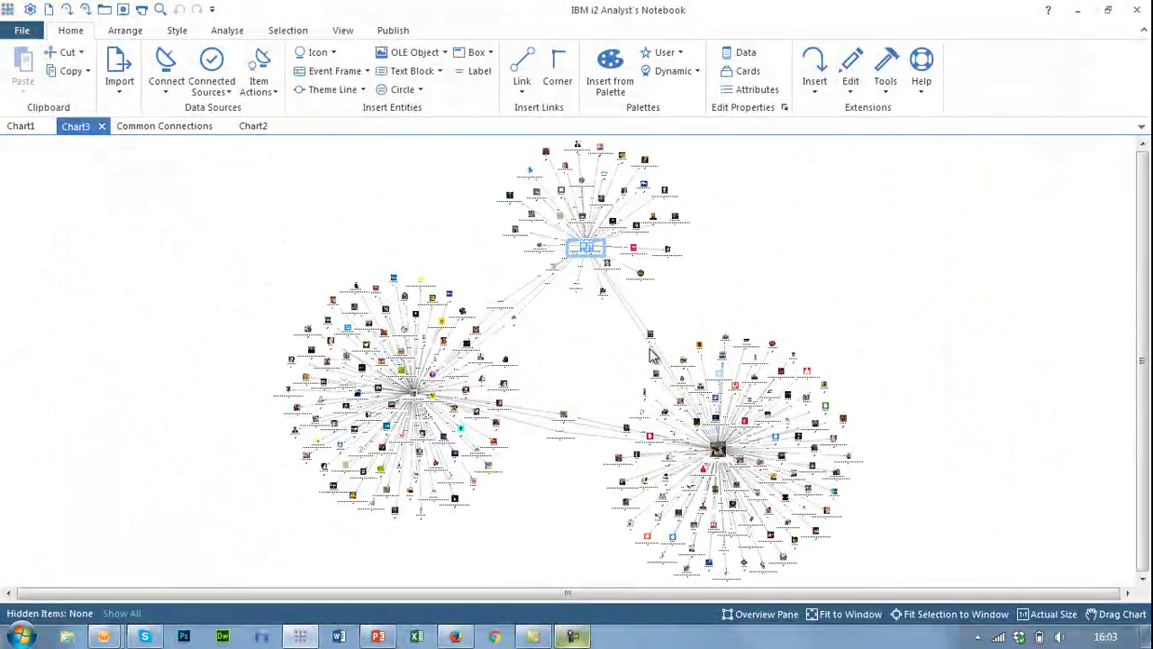
- Nudge the small entities between the clusters, clear the selection, and show the Common Connections chart
left_click(655, 345)
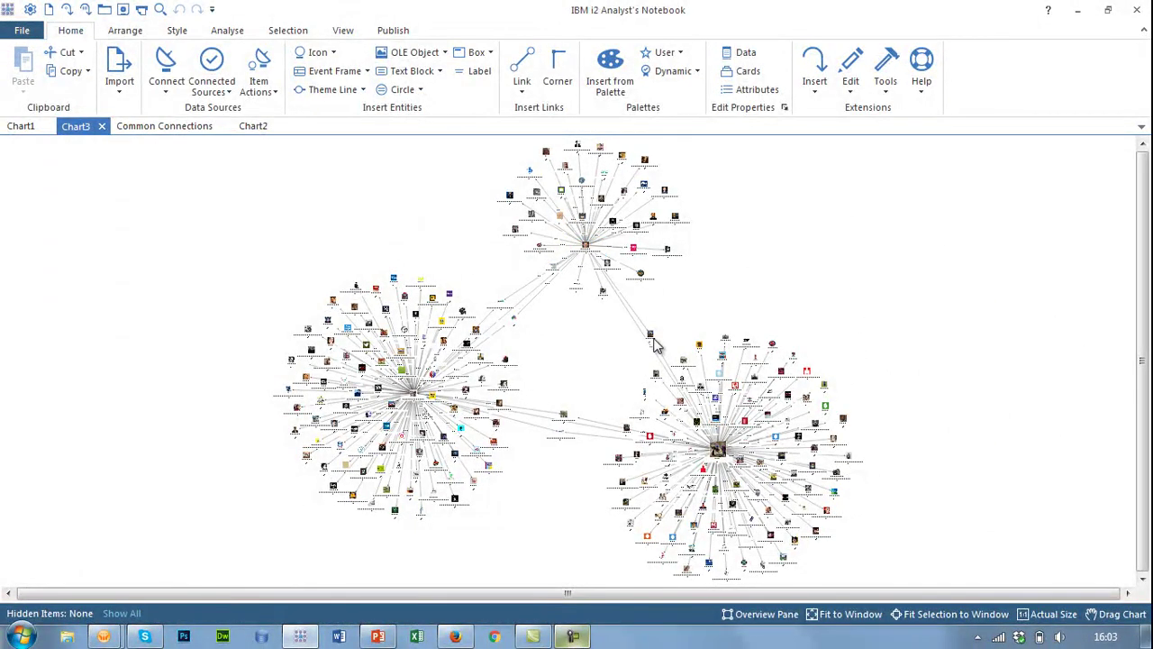
left_click_drag(651, 335, 652, 321)
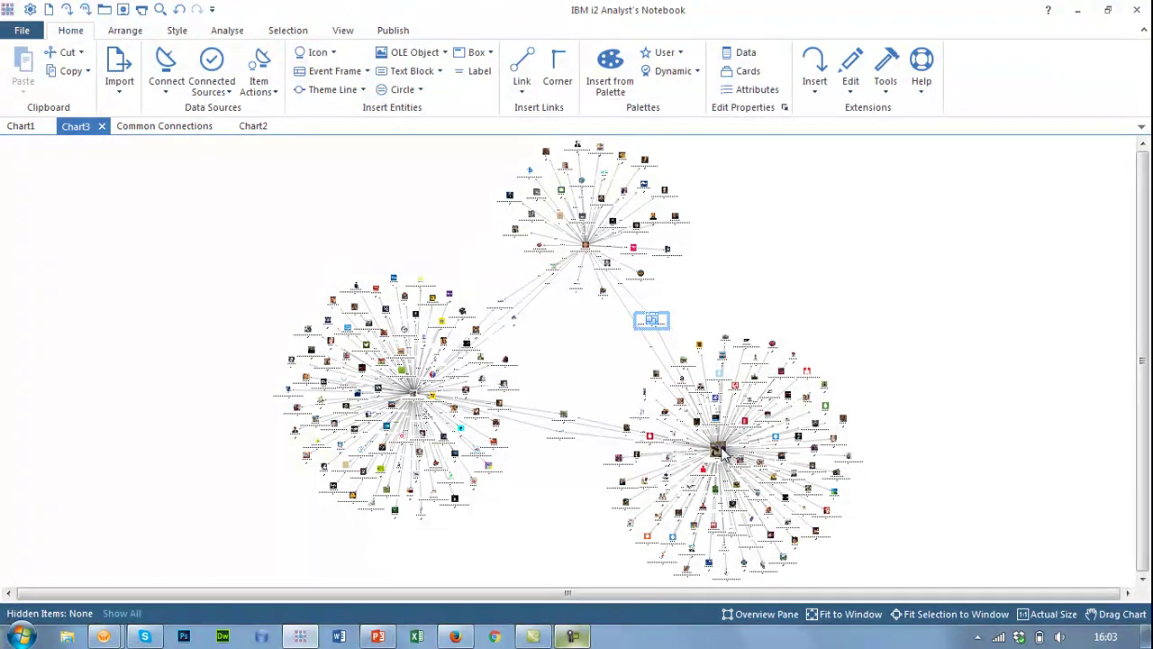
left_click_drag(485, 290, 542, 347)
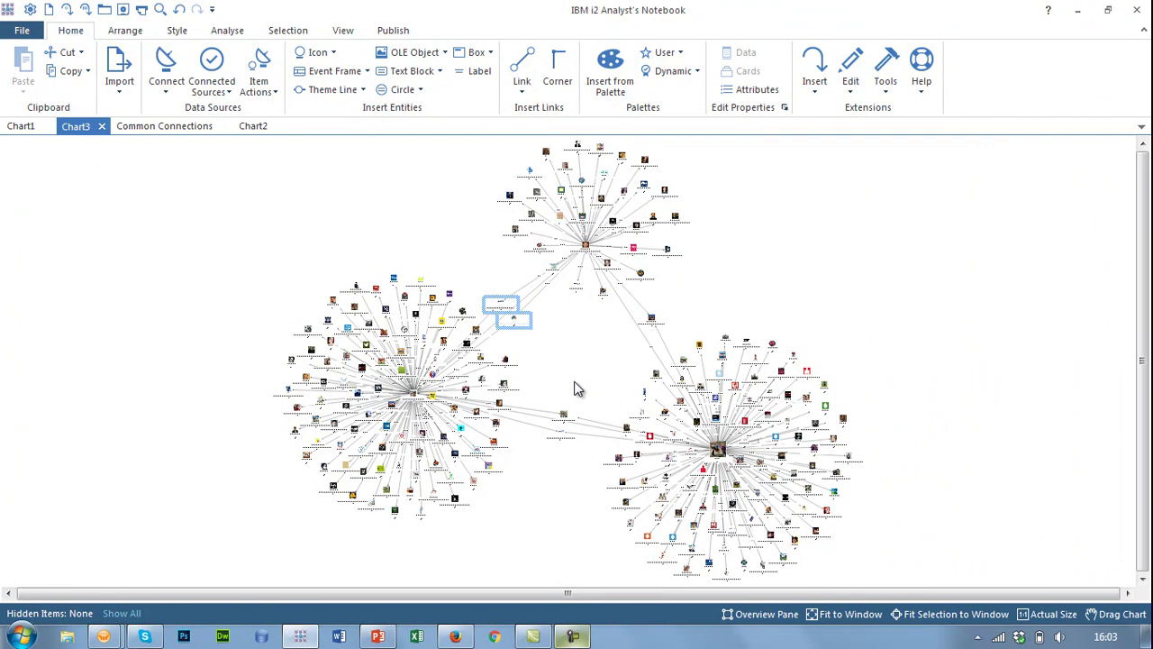
left_click(788, 259)
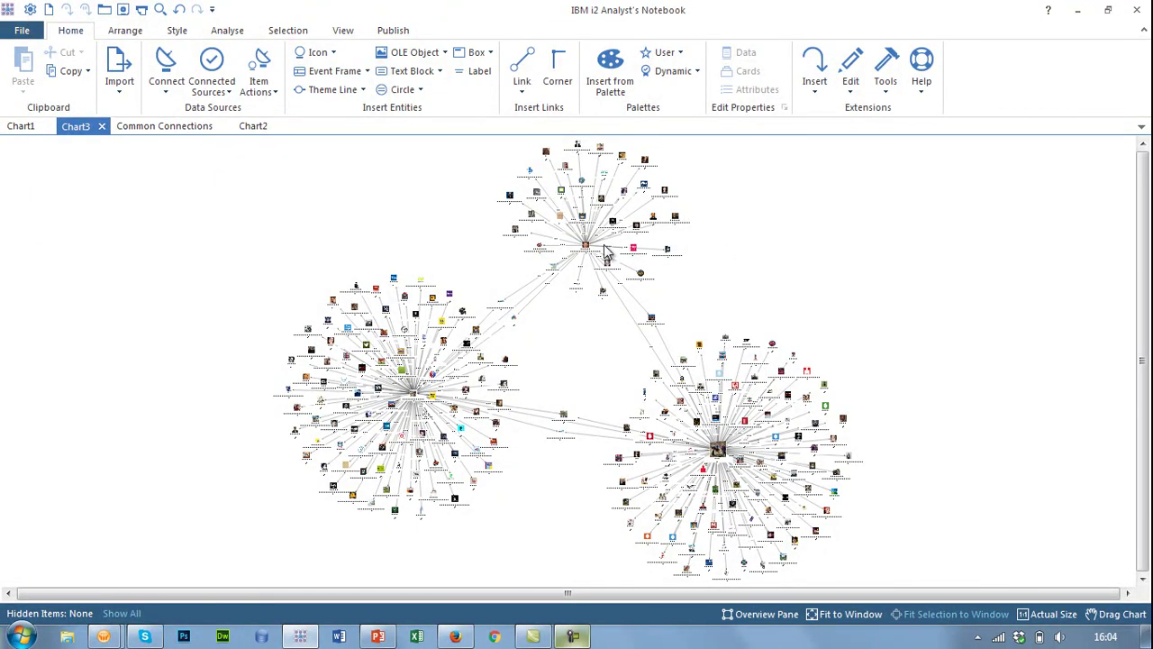
left_click(153, 126)
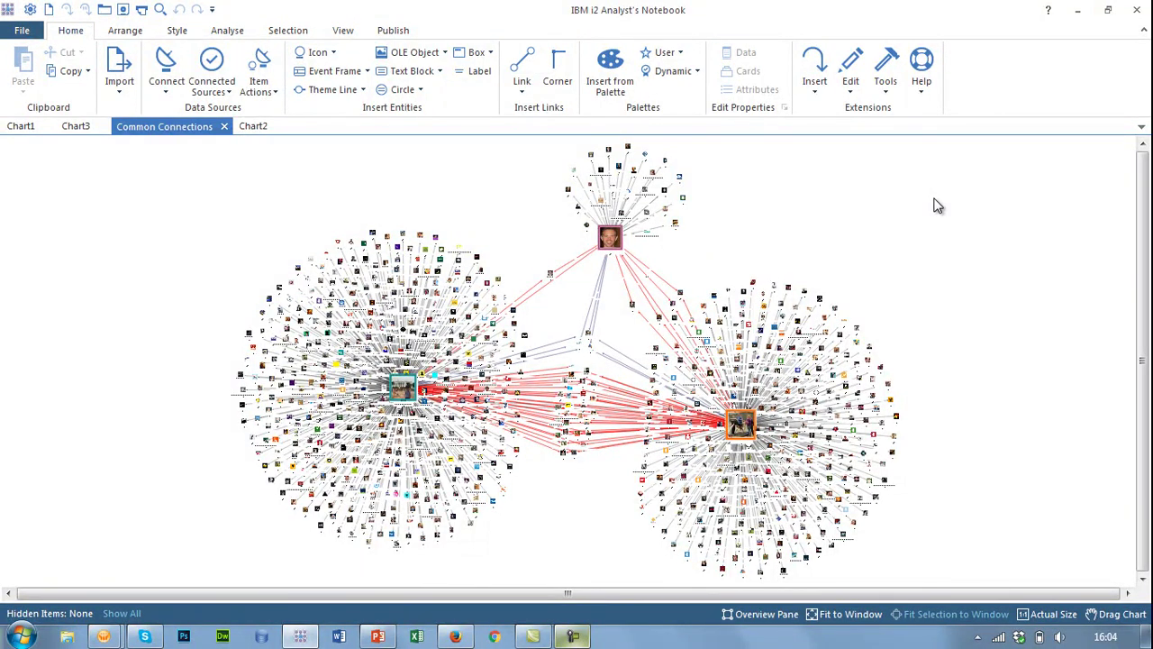
- Zoom in on the Common Connections chart
scroll(854, 207, "up", 1)
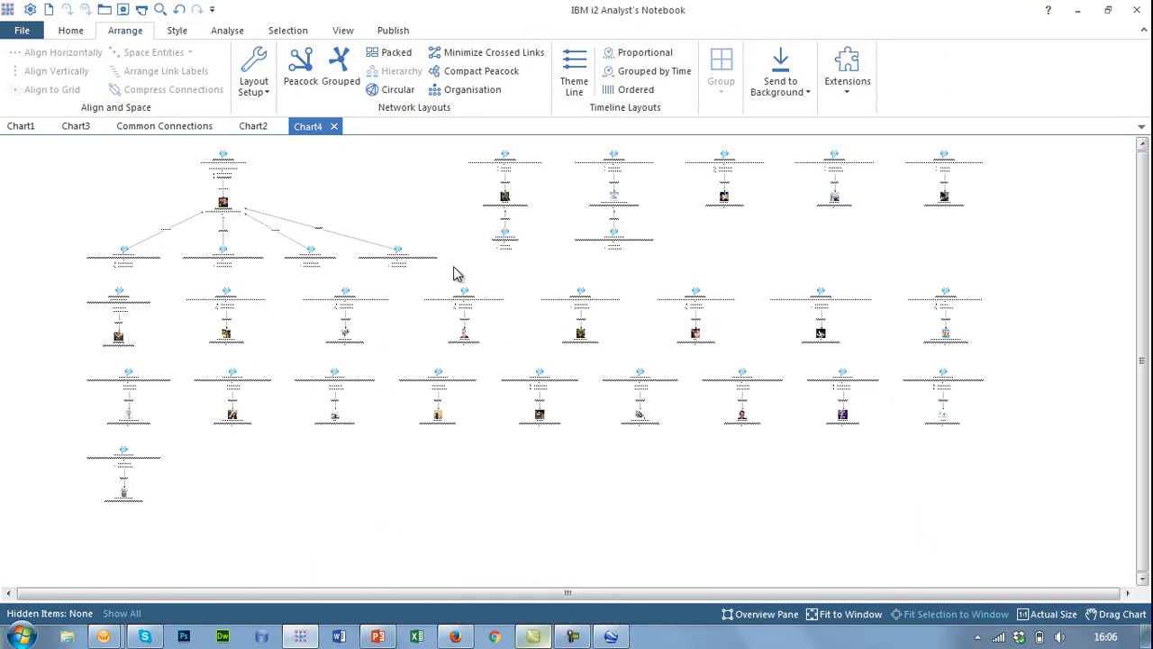
- Select every item on the chart and send the geotagged tweets to Google Earth
scroll(405, 272, "up", 5)
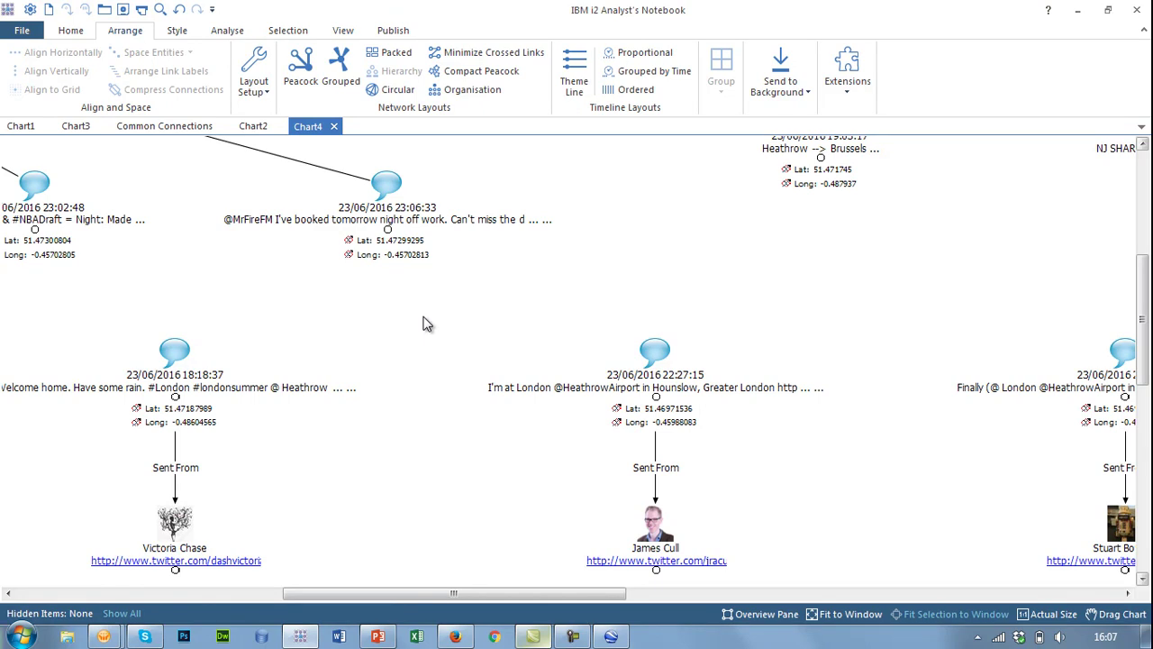
right_click(426, 324)
left_click(451, 328)
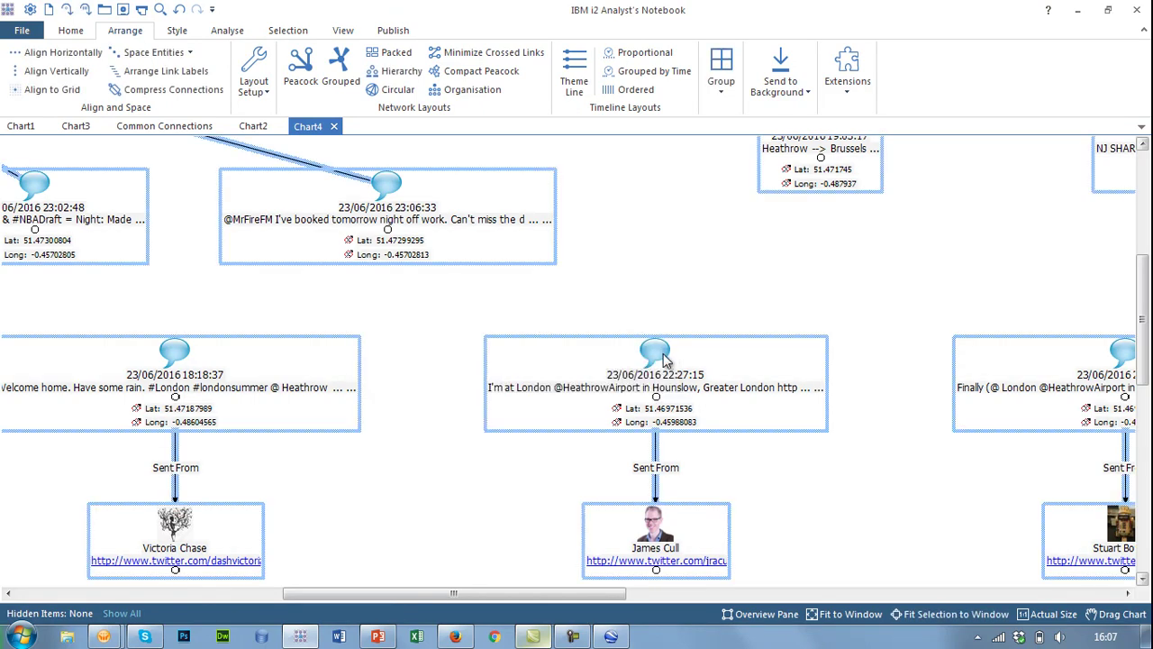
right_click(663, 355)
mouse_move(802, 90)
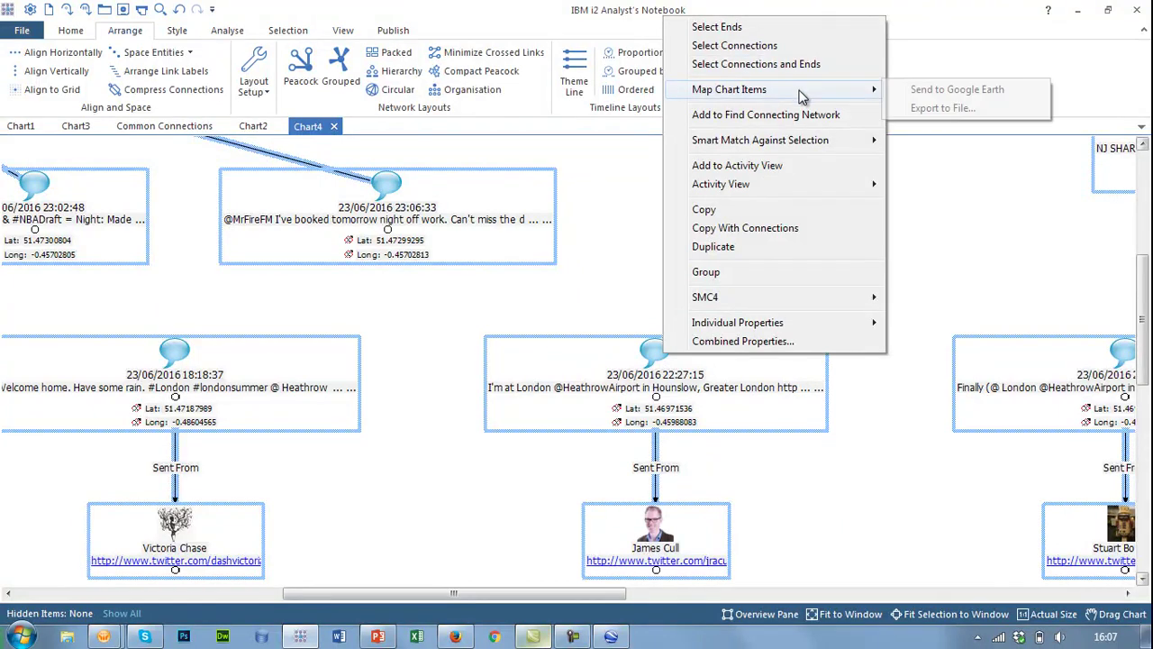
left_click(973, 94)
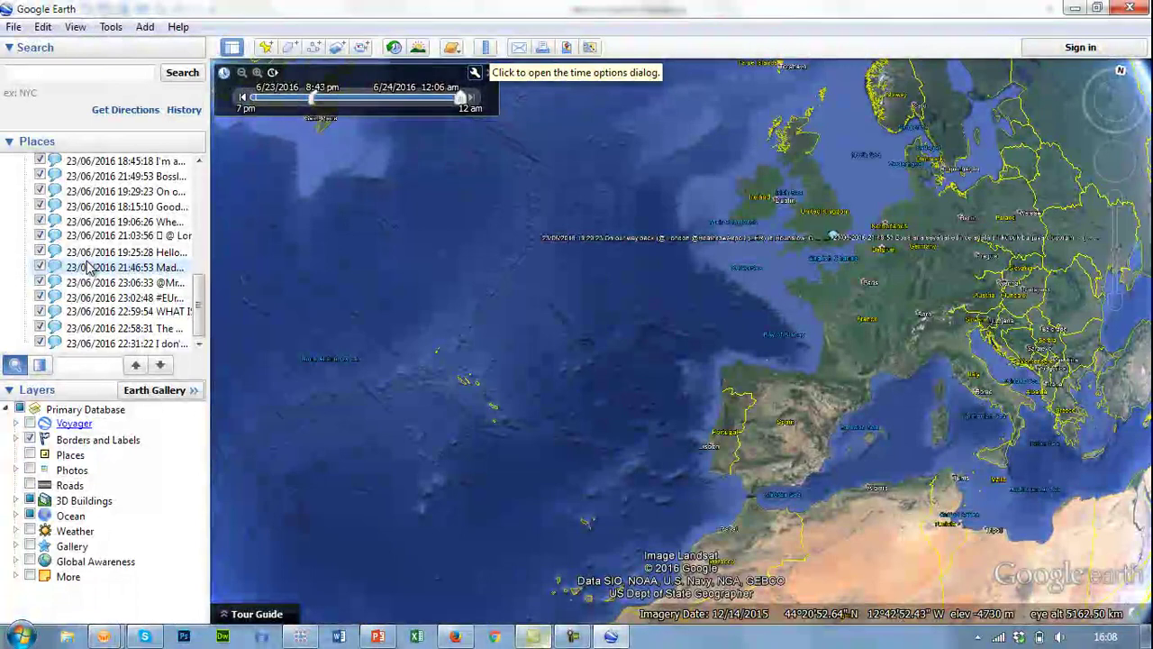
- Fly to the tweet sent at 21:46:53 and zoom out to see Heathrow airport
double_click(90, 267)
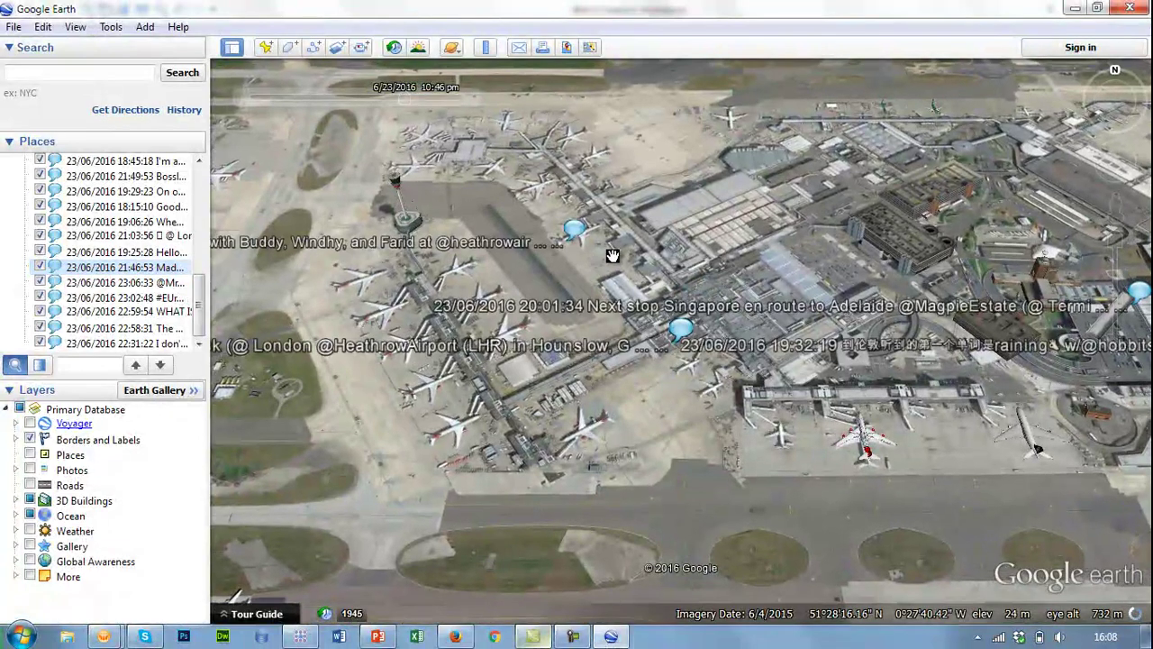
scroll(611, 255, "down", 2)
scroll(611, 255, "down", 2)
scroll(604, 249, "down", 2)
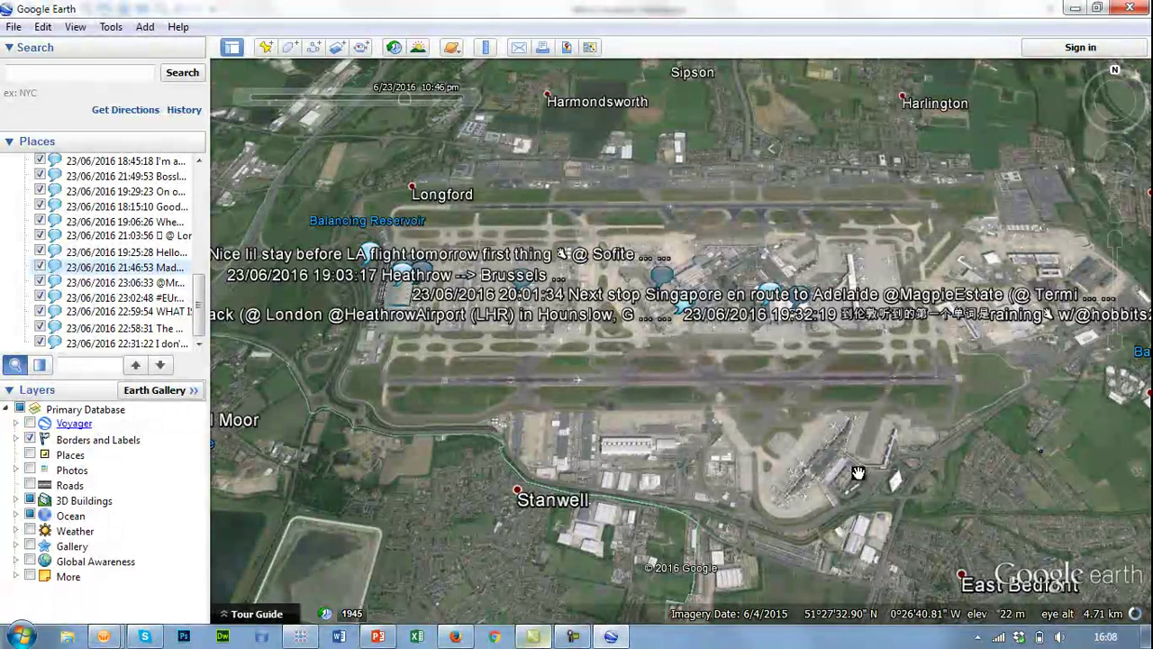
- Rewind the time slider to 7:11 pm, then advance it to 8:52 pm
mouse_move(405, 103)
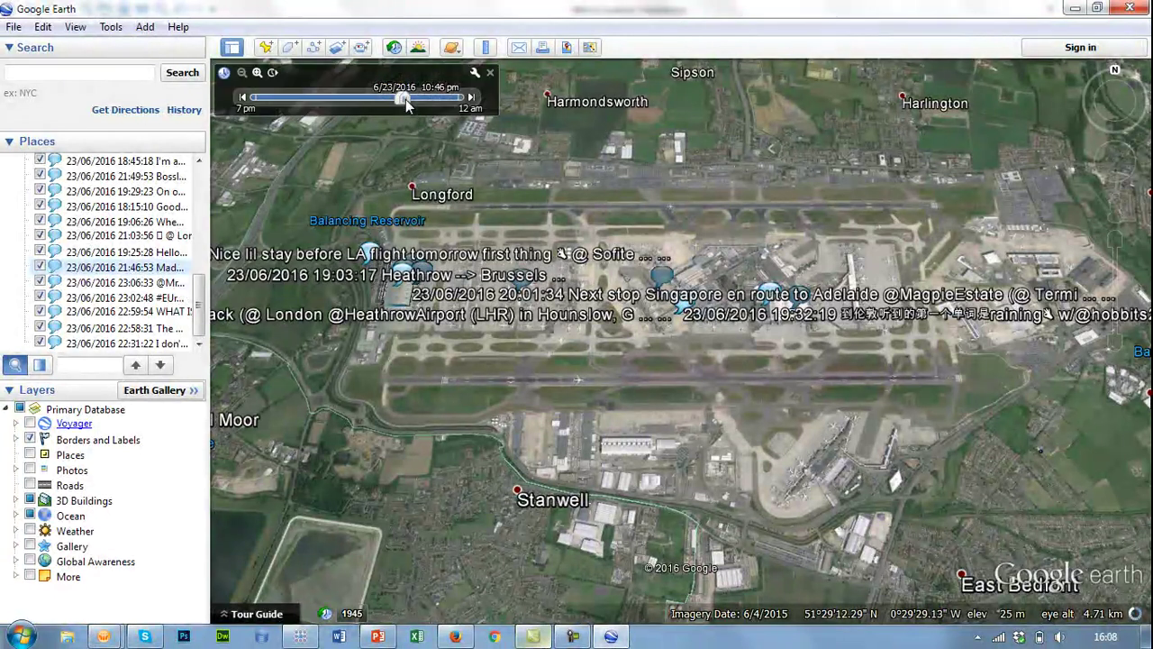
left_click_drag(402, 97, 276, 99)
left_click_drag(286, 99, 462, 104)
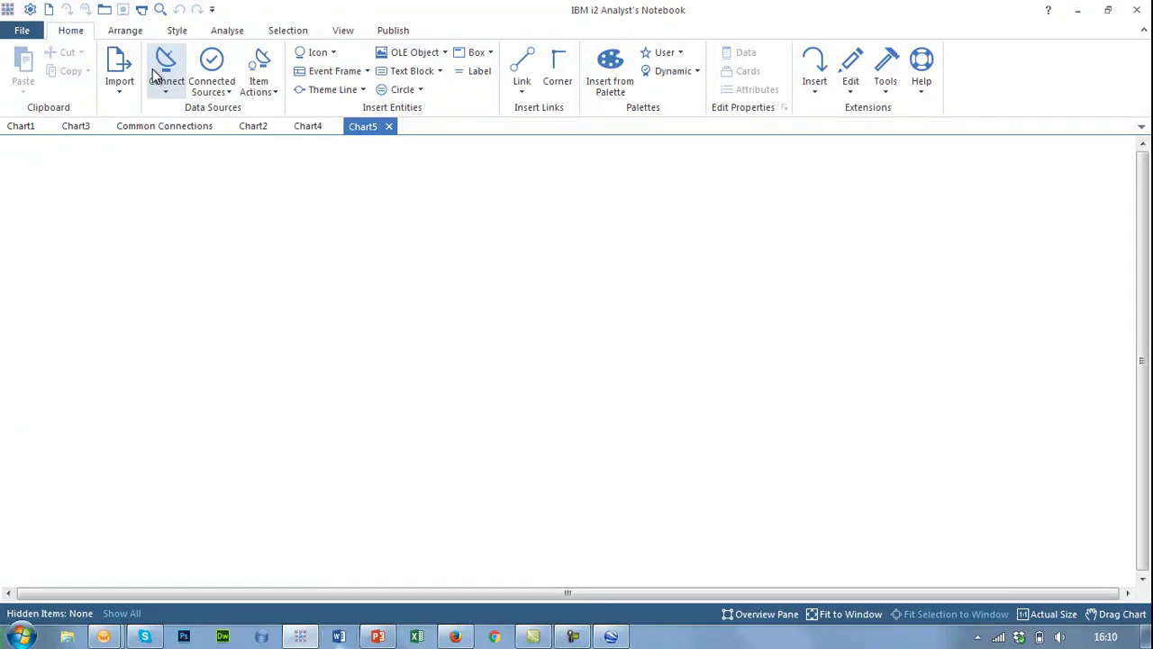
- Delete the chosen Twitter account from the SMC4 Monitored Accounts list and confirm the removal
left_click(171, 91)
mouse_move(215, 239)
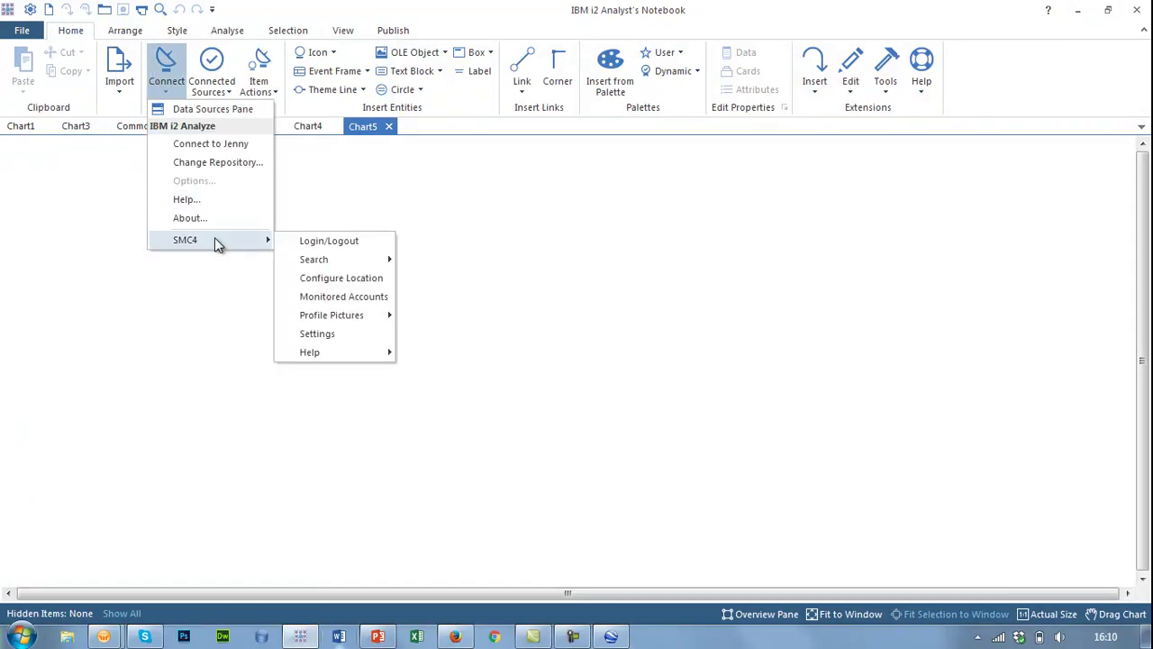
left_click(368, 300)
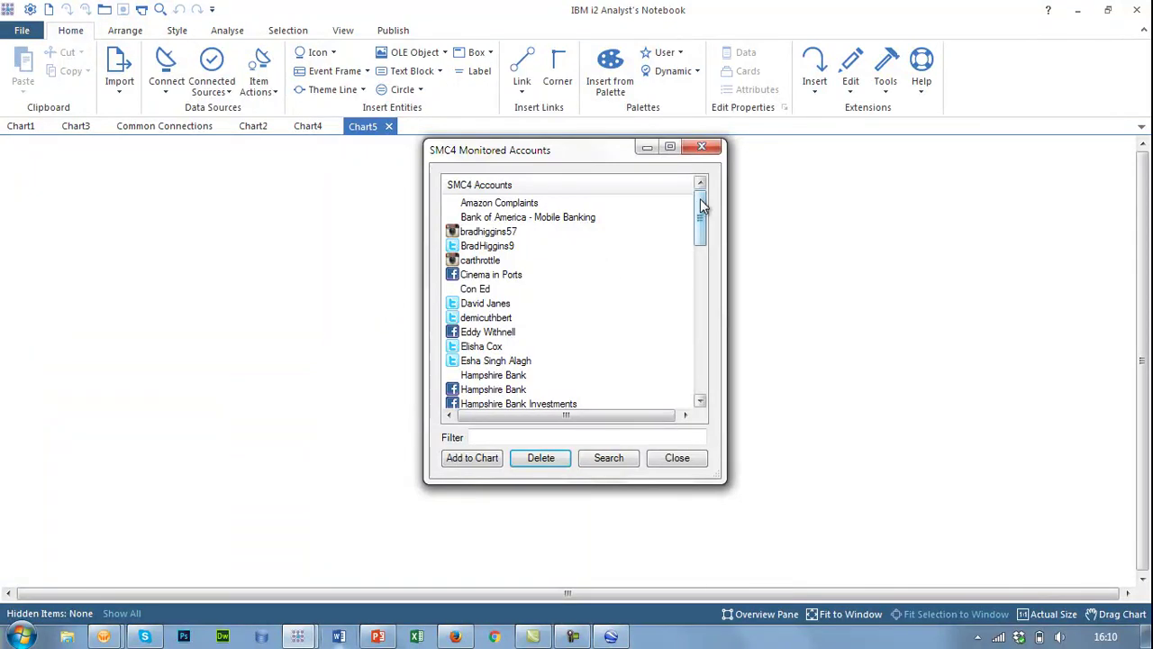
scroll(708, 233, "down", 2)
left_click_drag(708, 232, 704, 369)
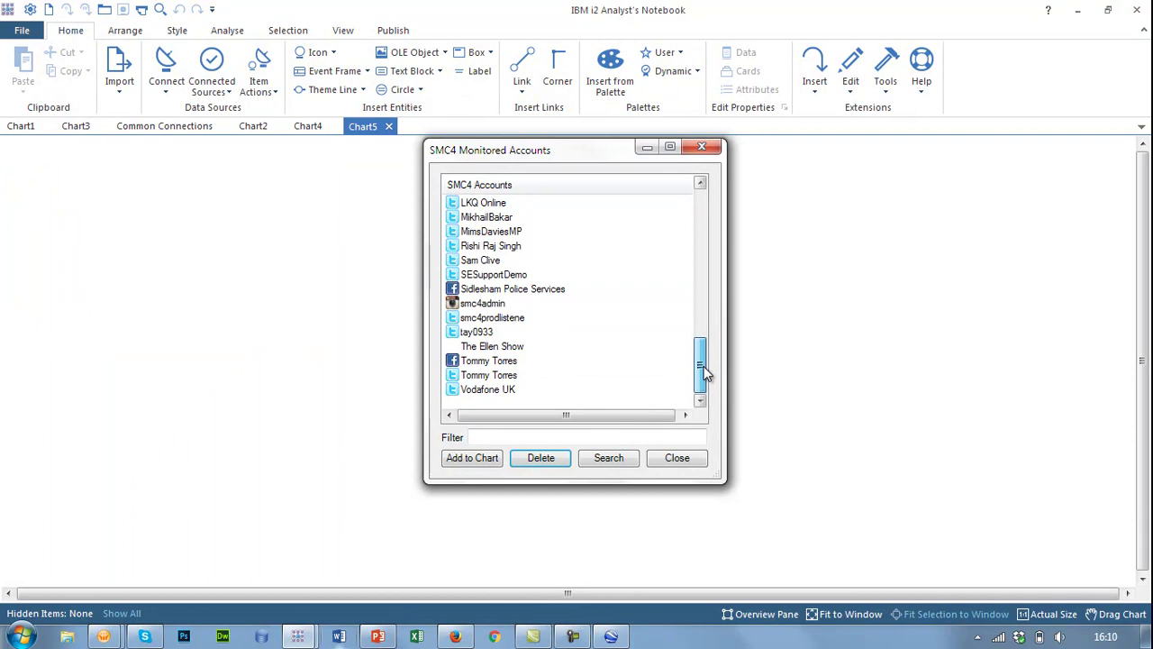
left_click(485, 259)
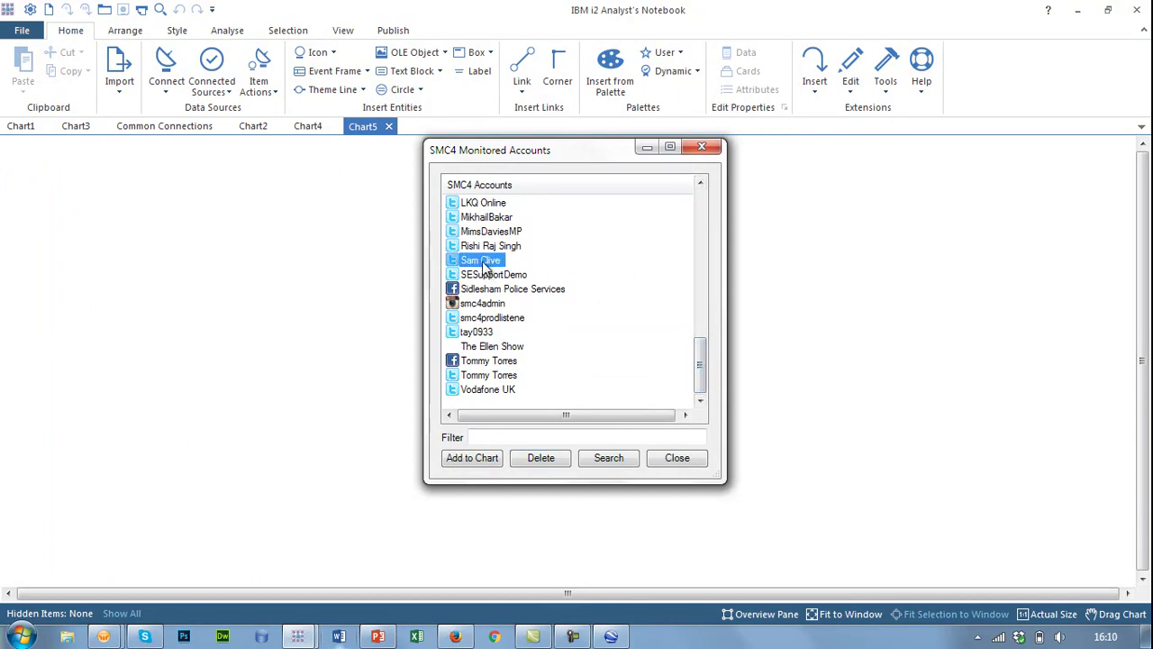
left_click(541, 457)
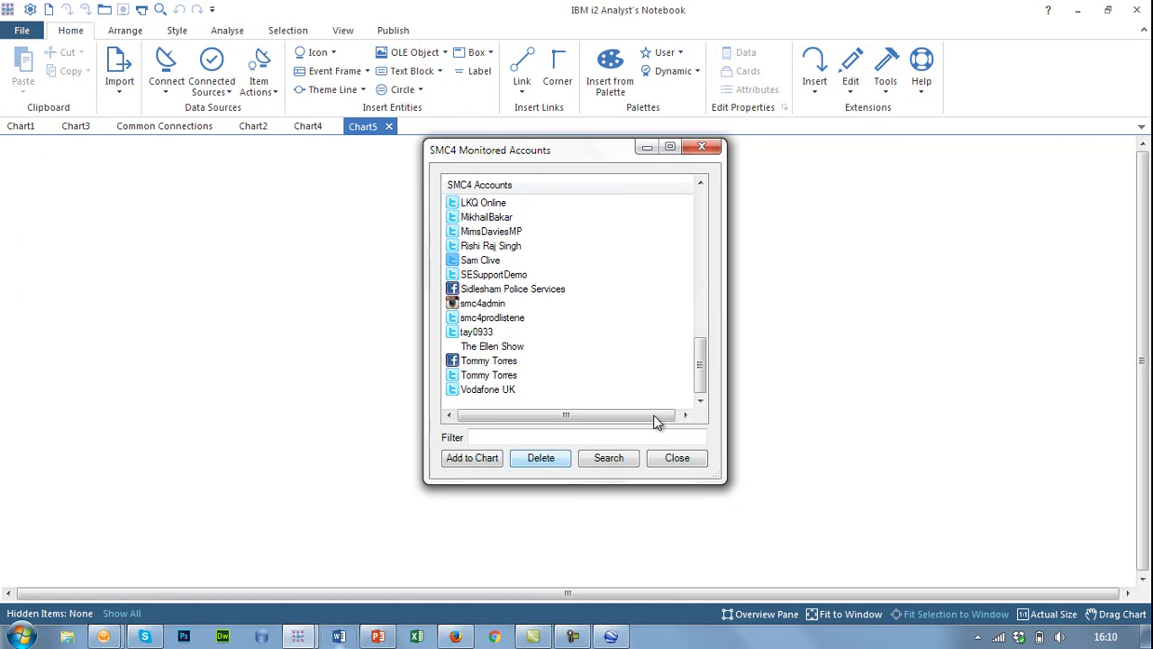
left_click(620, 348)
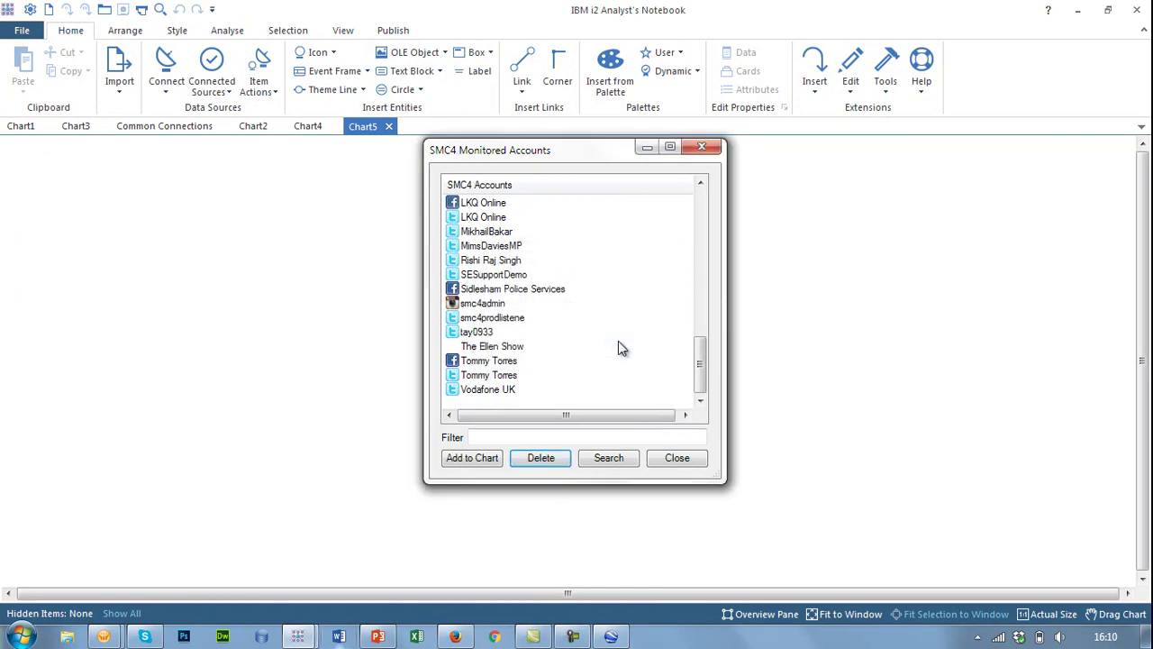